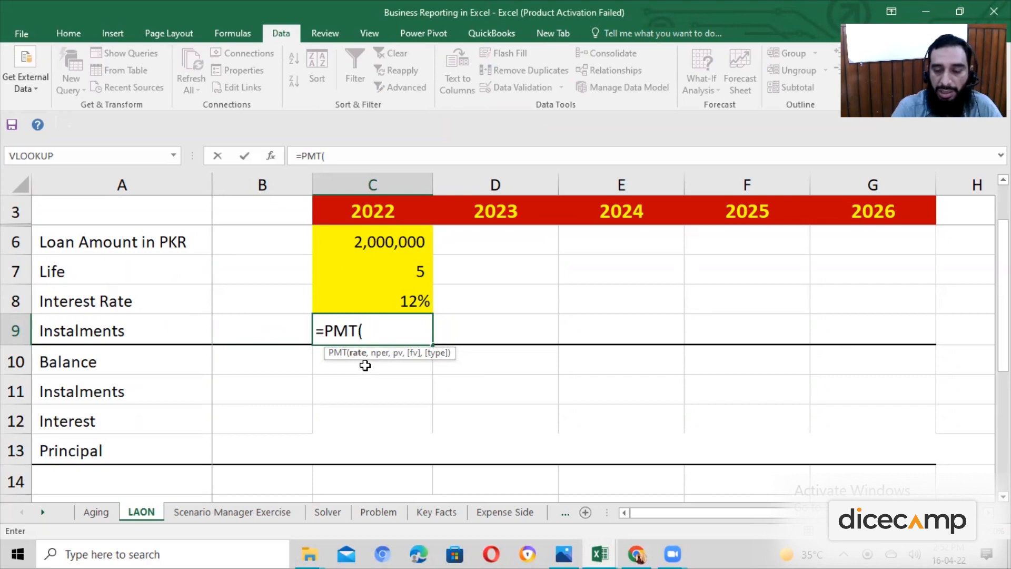
Complete the PMT formula in C9 with rate C8, periods C7, present value C6, future value 0 and type 0.
{"action": "left_click", "coordinate": [386, 304]}
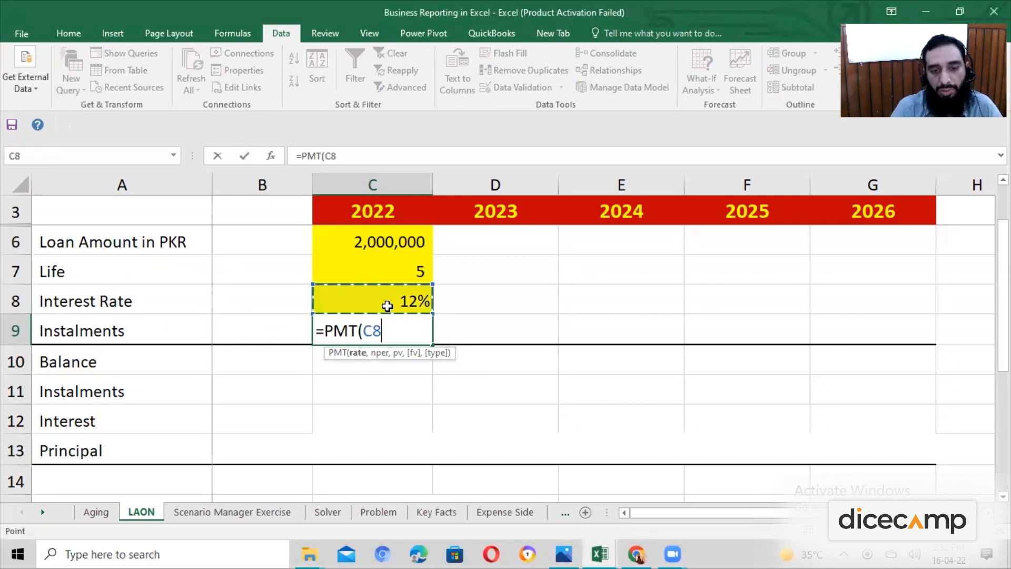
{"action": "type", "text": ","}
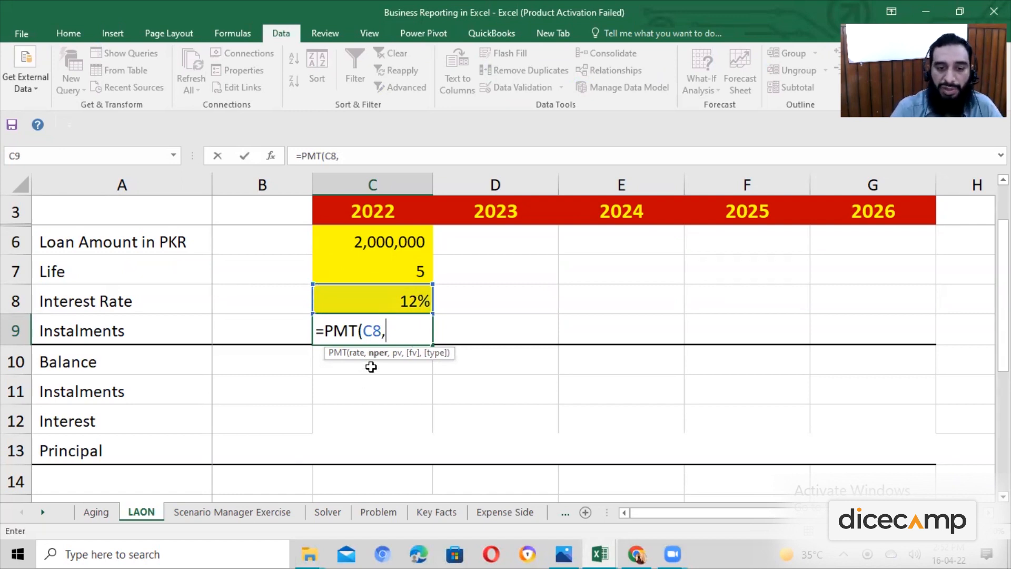
{"action": "left_click", "coordinate": [377, 271]}
{"action": "type", "text": ","}
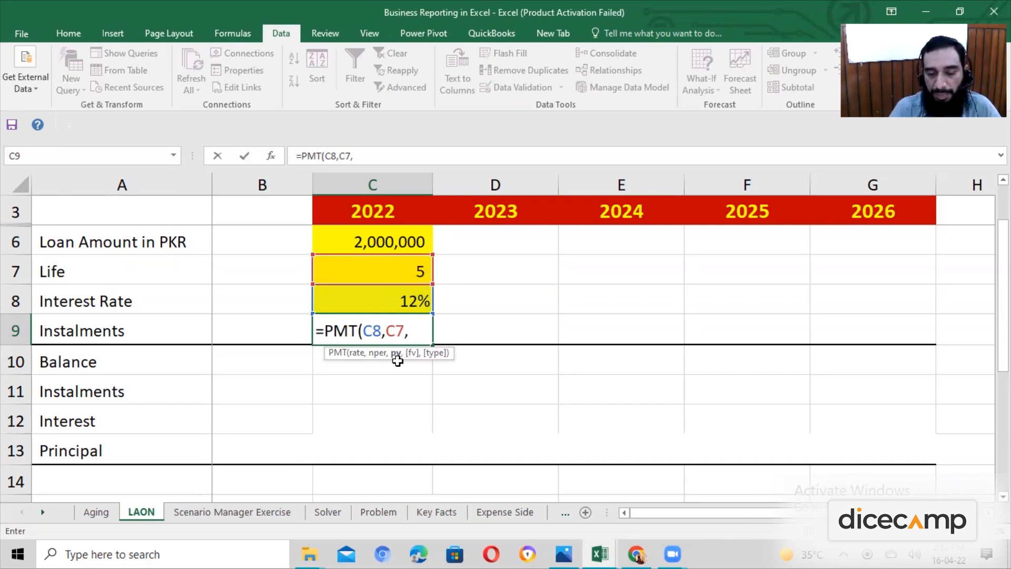
{"action": "left_click", "coordinate": [412, 243]}
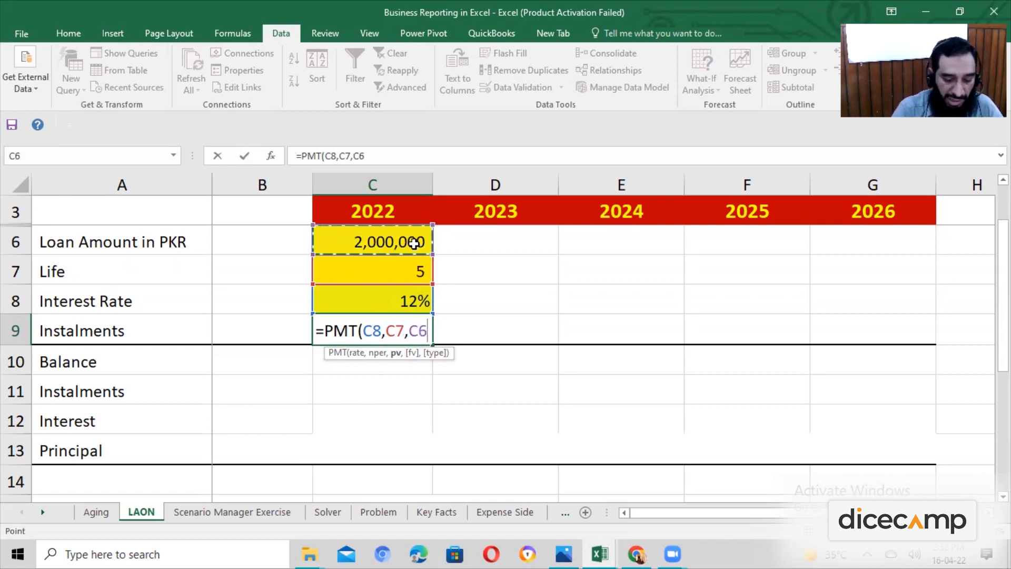
{"action": "type", "text": ","}
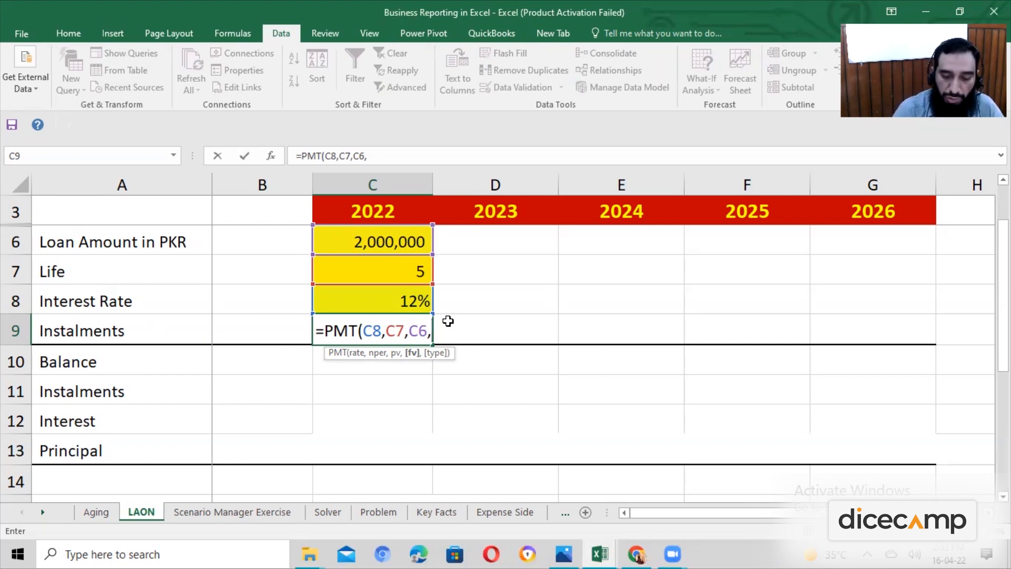
{"action": "type", "text": "0"}
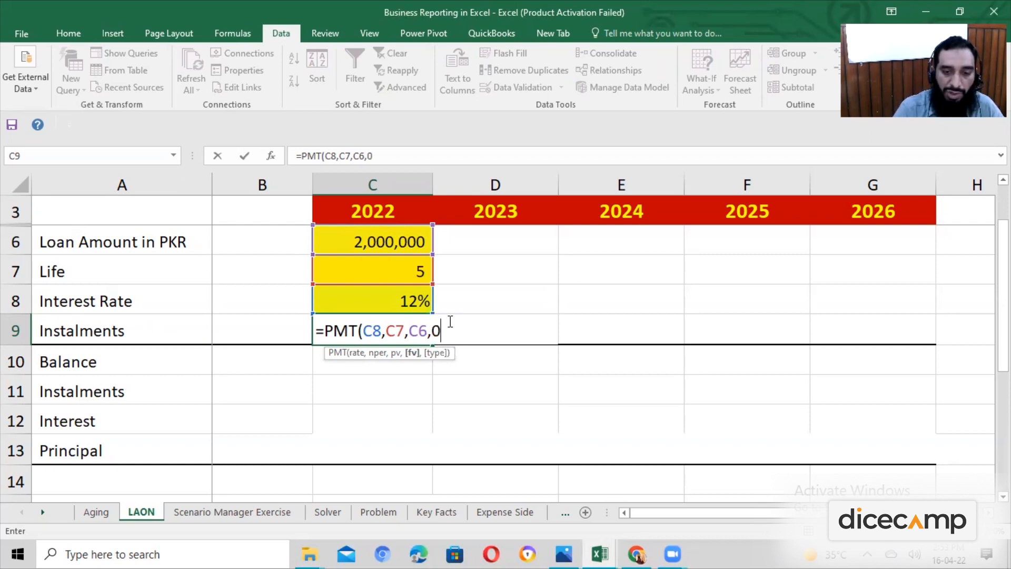
{"action": "type", "text": ","}
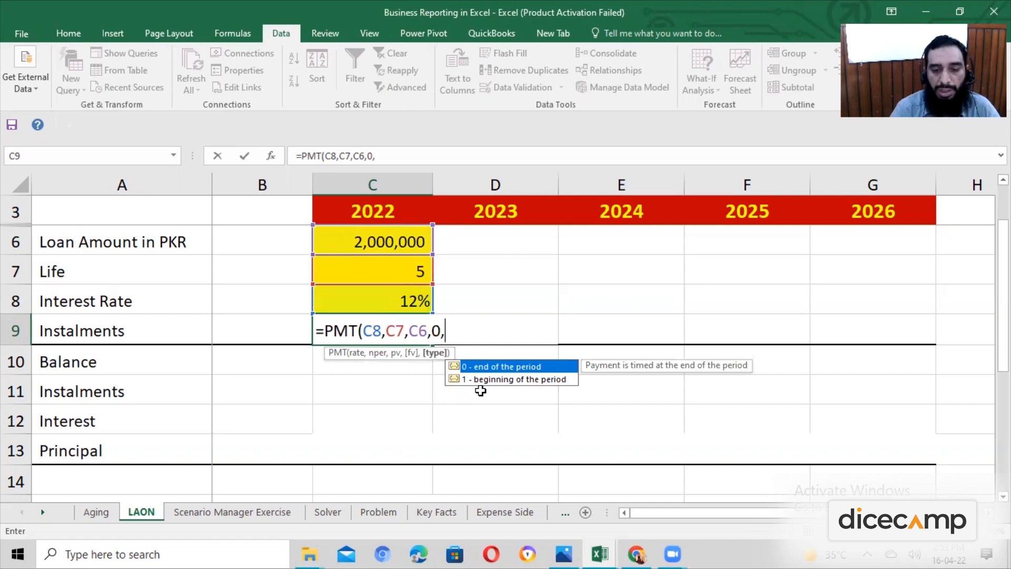
{"action": "type", "text": "0"}
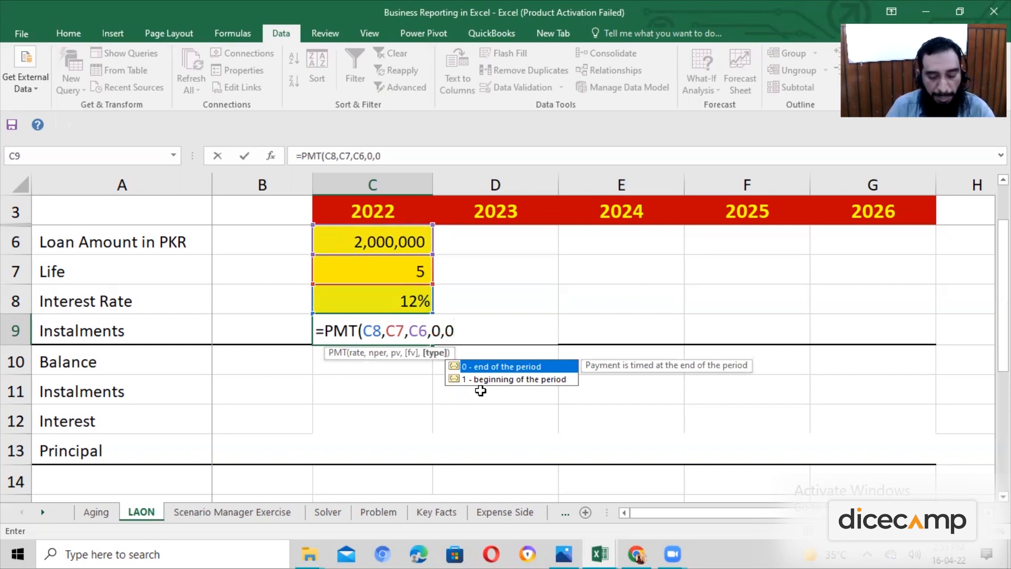
{"action": "type", "text": ")"}
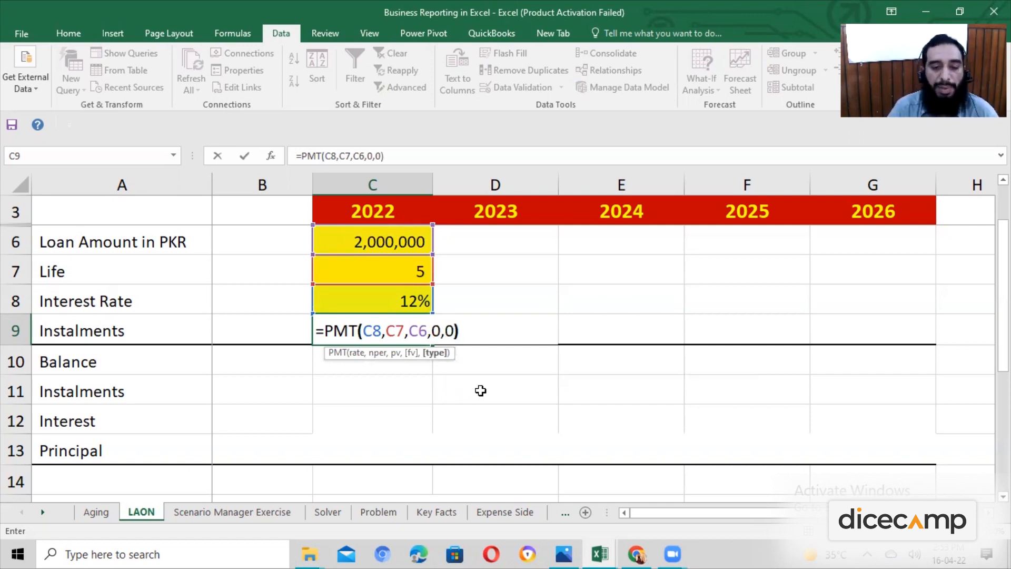
{"action": "key", "text": "Return"}
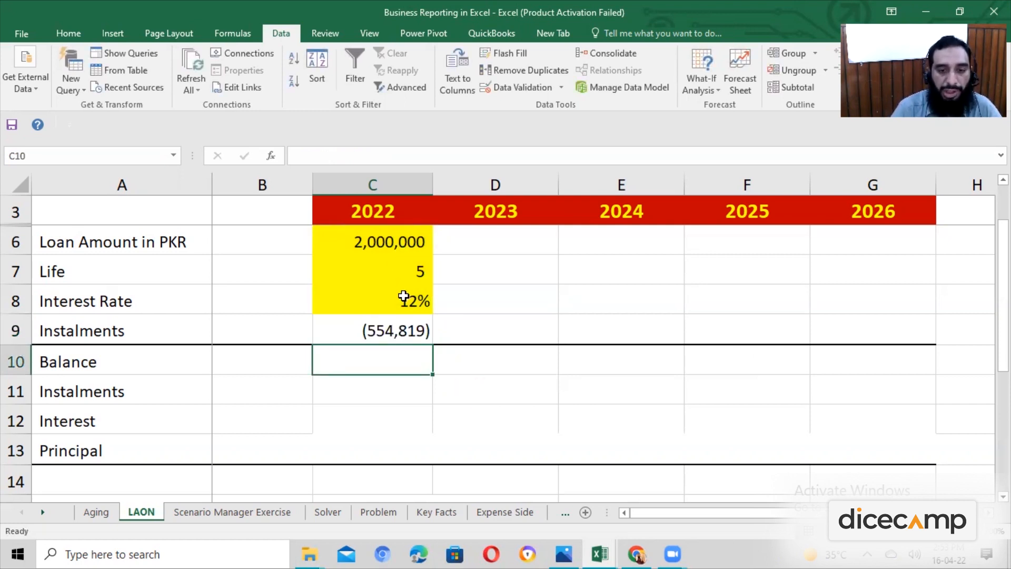
Insert a minus sign before PMT in the C9 instalment formula, making it =-PMT(C8,C7,C6,0,0).
{"action": "left_click", "coordinate": [401, 329]}
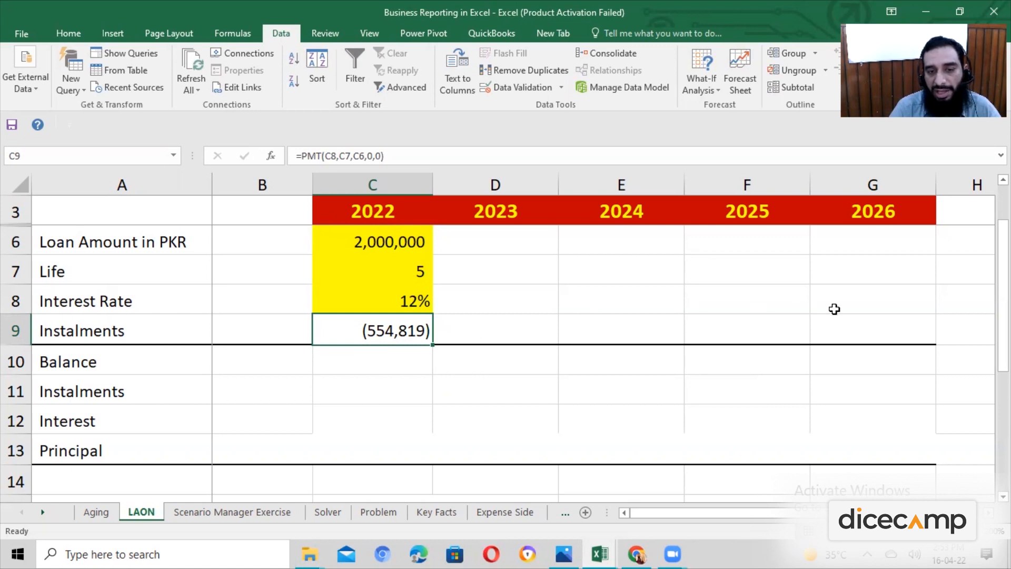
{"action": "left_click", "coordinate": [411, 365]}
{"action": "left_click", "coordinate": [411, 336]}
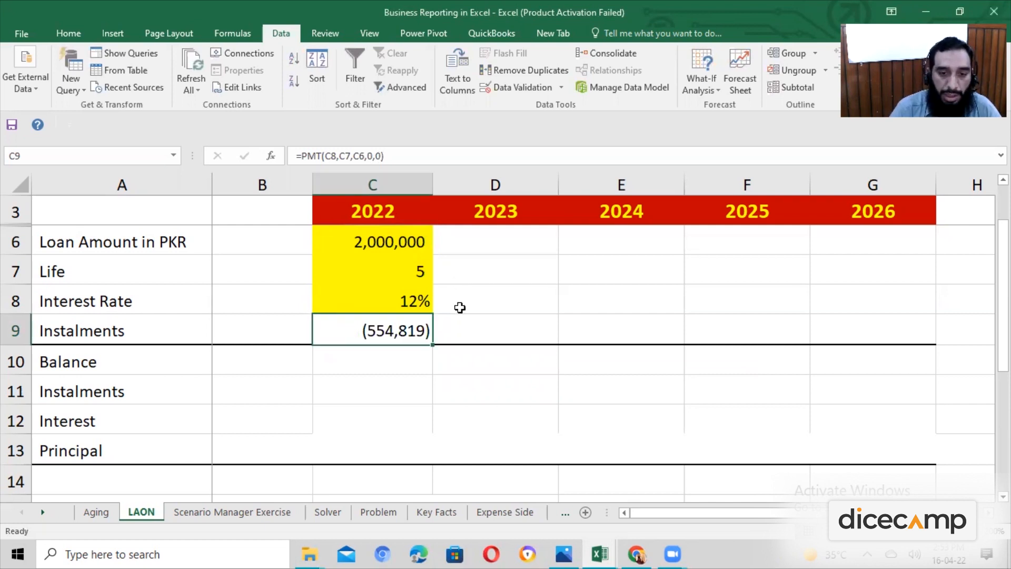
{"action": "double_click", "coordinate": [403, 332]}
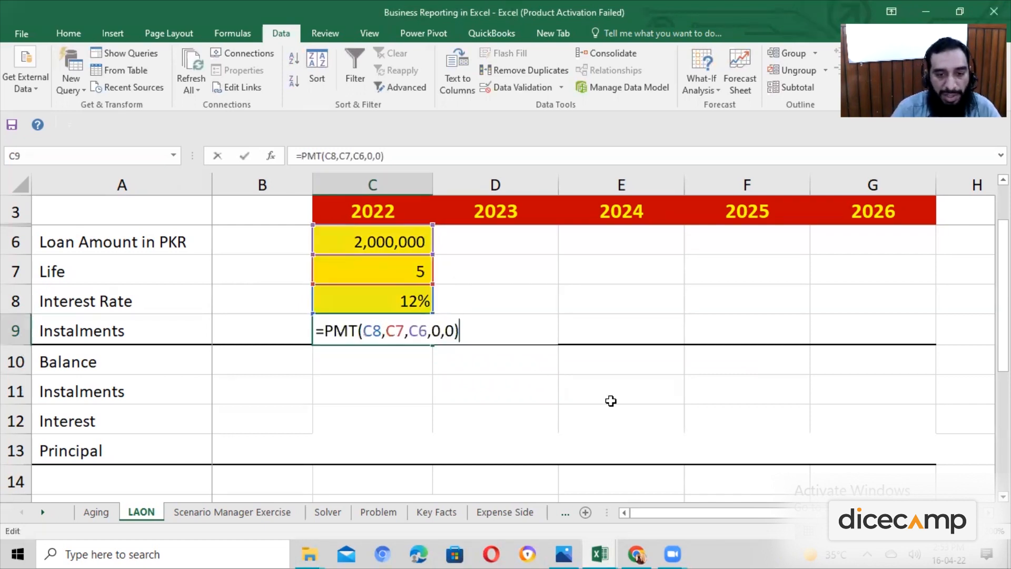
{"action": "key", "text": "Left"}
{"action": "key", "text": "Left"}
{"action": "key", "text": "Left"}
{"action": "key", "text": "Left"}
{"action": "key", "text": "Left"}
{"action": "key", "text": "Left"}
{"action": "key", "text": "Left"}
{"action": "key", "text": "Left"}
{"action": "key", "text": "Left"}
{"action": "key", "text": "Left"}
{"action": "key", "text": "Left"}
{"action": "key", "text": "Left"}
{"action": "key", "text": "Left"}
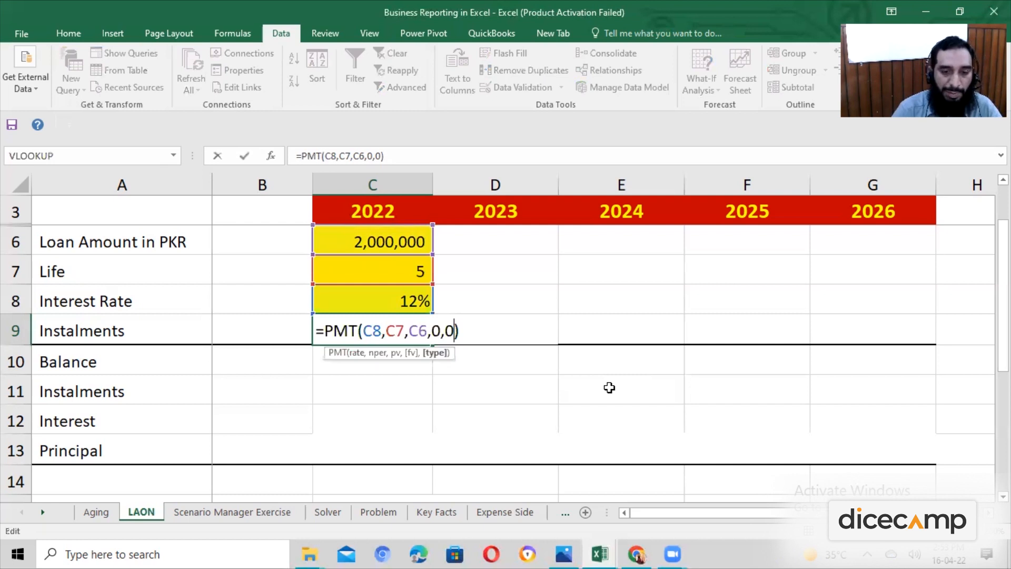
{"action": "key", "text": "Left"}
{"action": "key", "text": "Left"}
{"action": "key", "text": "Left"}
{"action": "key", "text": "Left"}
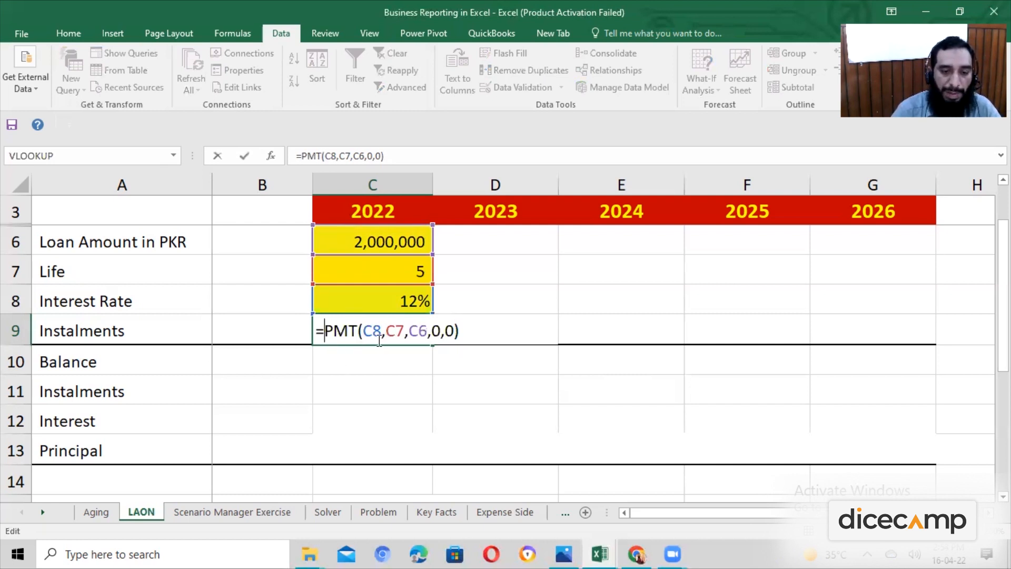
{"action": "type", "text": "-"}
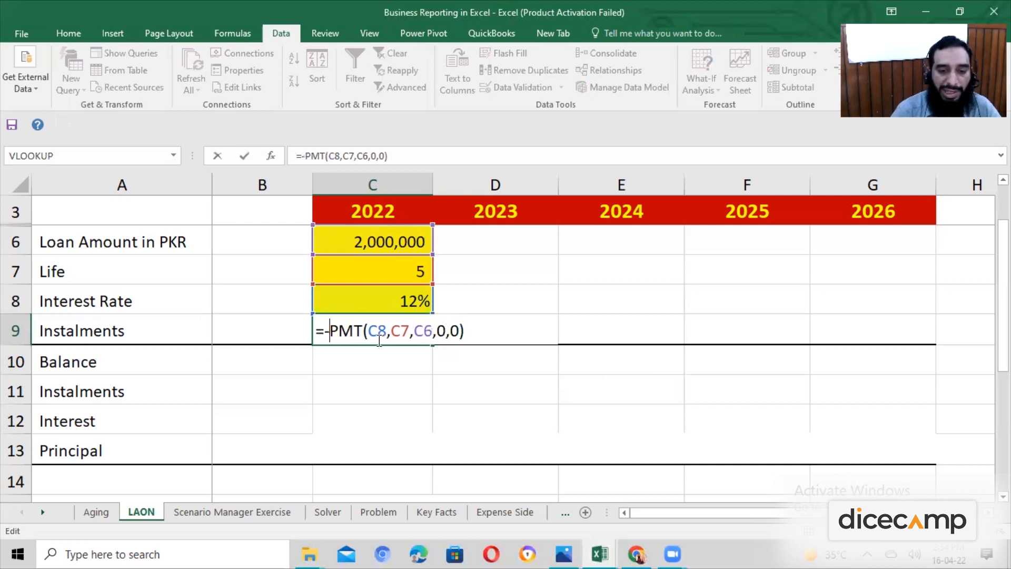
{"action": "key", "text": "Return"}
{"action": "key", "text": "Left"}
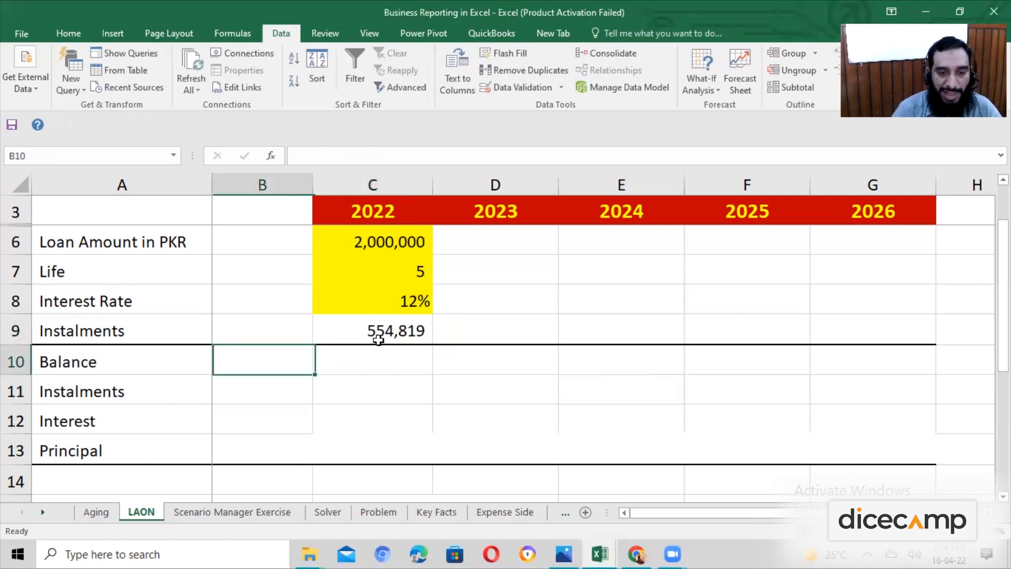
{"action": "key", "text": "shift+Down"}
{"action": "key", "text": "shift+Down"}
{"action": "key", "text": "shift+Right"}
{"action": "key", "text": "shift+Right"}
{"action": "key", "text": "shift+Down"}
{"action": "key", "text": "shift+Right"}
{"action": "key", "text": "shift+Right"}
{"action": "key", "text": "shift+Right"}
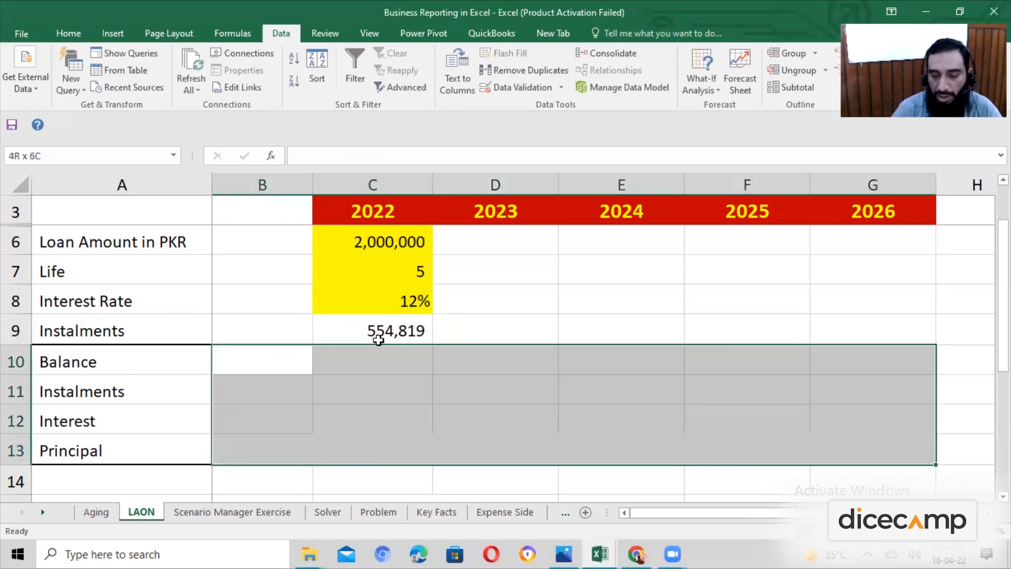
{"action": "key", "text": "Left"}
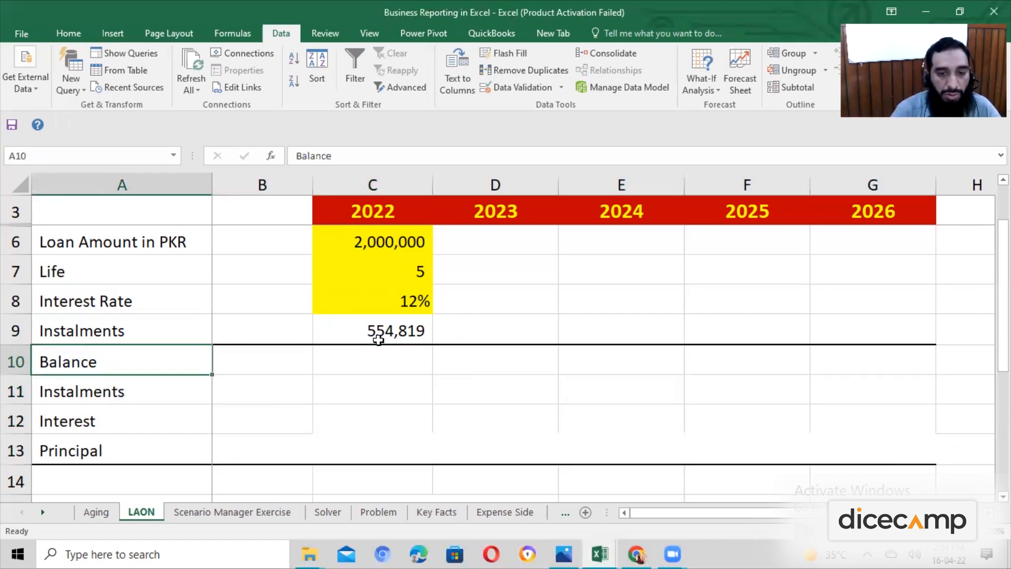
{"action": "key", "text": "Right"}
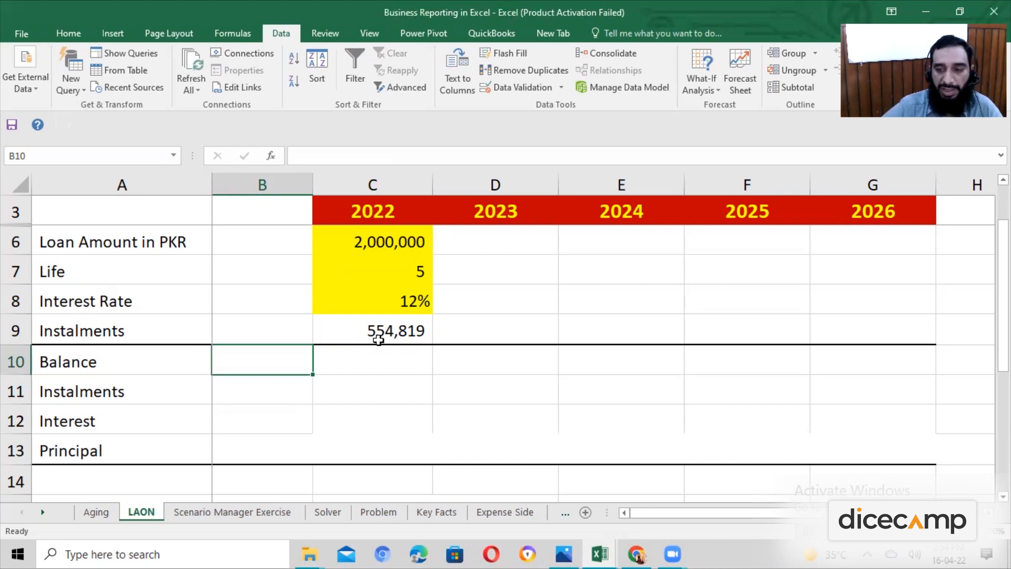
Try entering 0 as the 2026 loan balance in G10.
{"action": "left_click", "coordinate": [914, 353]}
{"action": "type", "text": "0"}
{"action": "key", "text": "Return"}
{"action": "left_click", "coordinate": [853, 349]}
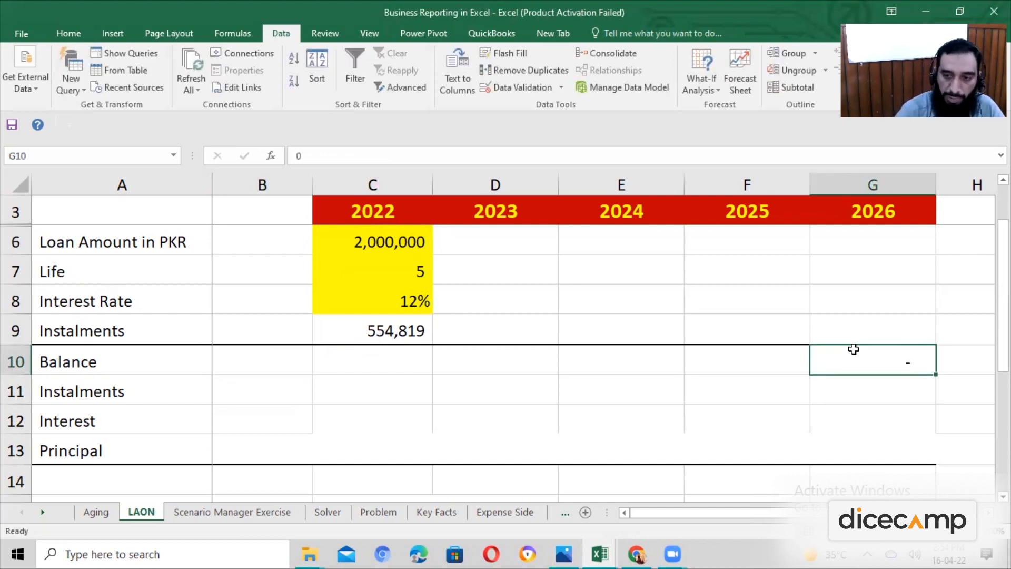
{"action": "key", "text": "Left"}
{"action": "key", "text": "Left"}
{"action": "key", "text": "Left"}
{"action": "key", "text": "Left"}
{"action": "key", "text": "Left"}
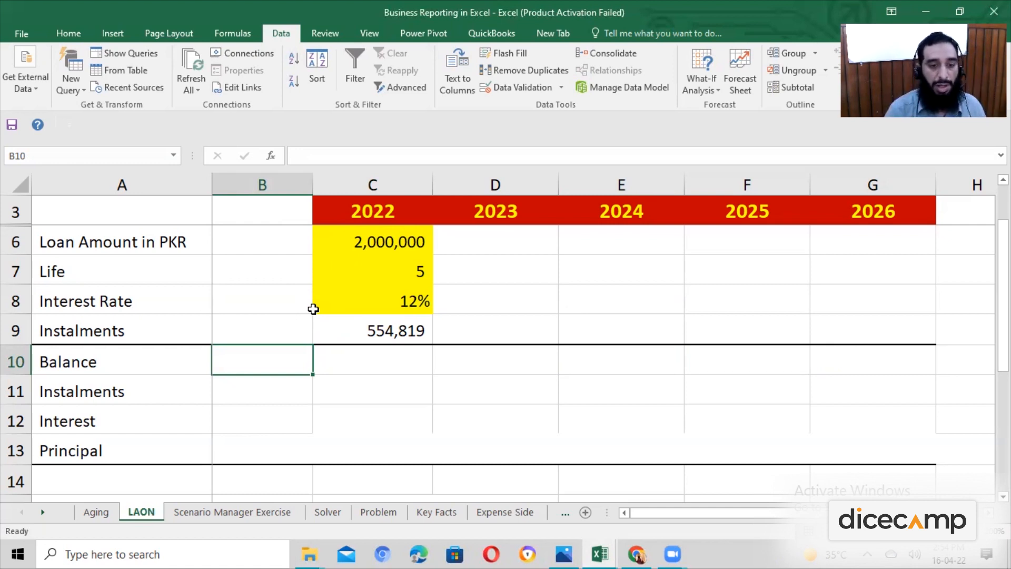
Link the opening balance in B10 to the loan amount with the formula =C6.
{"action": "type", "text": "="}
{"action": "key", "text": "Up"}
{"action": "key", "text": "Up"}
{"action": "key", "text": "Right"}
{"action": "key", "text": "Up"}
{"action": "key", "text": "Up"}
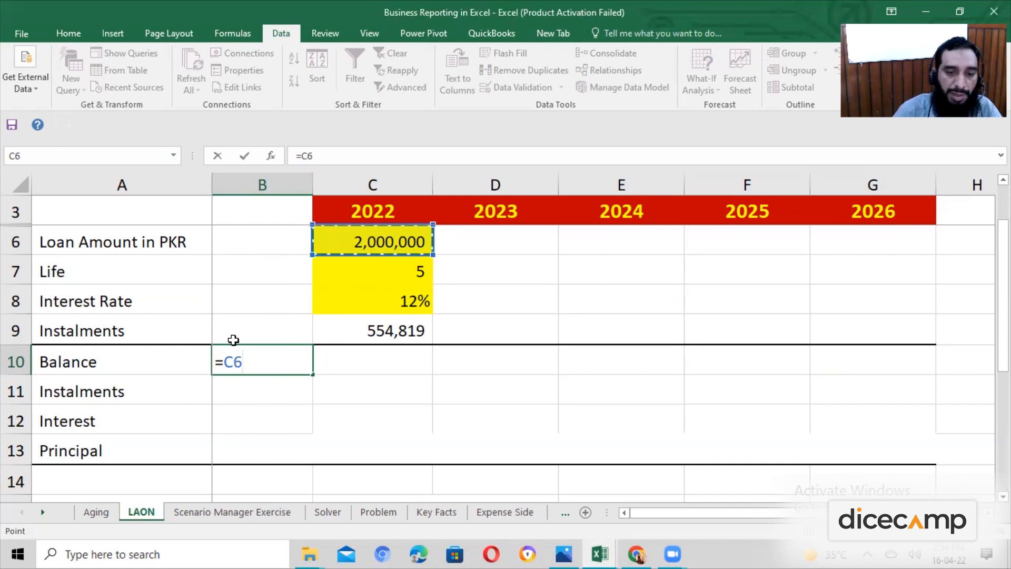
{"action": "key", "text": "Return"}
{"action": "key", "text": "Up"}
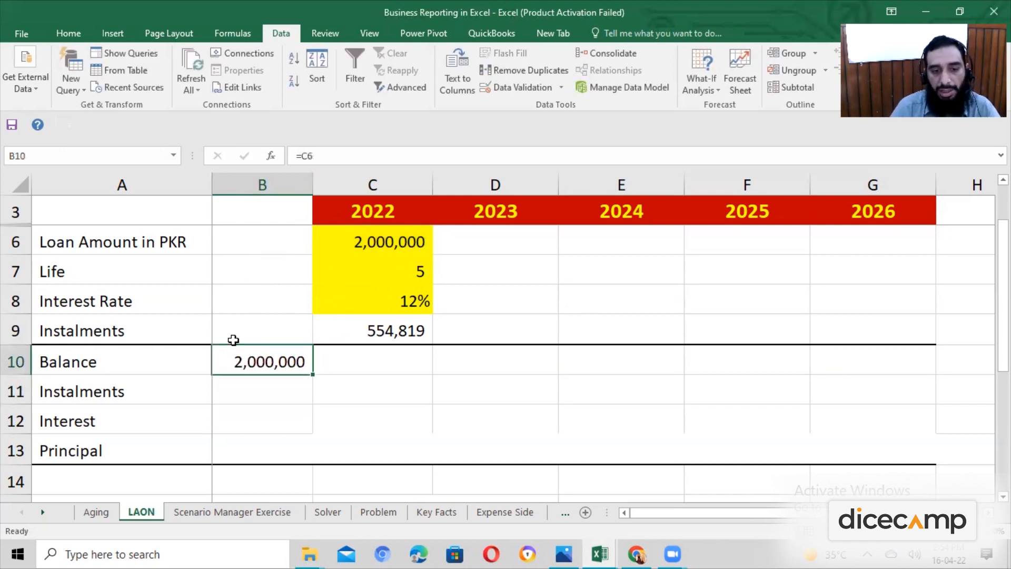
{"action": "key", "text": "F2"}
{"action": "key", "text": "Escape"}
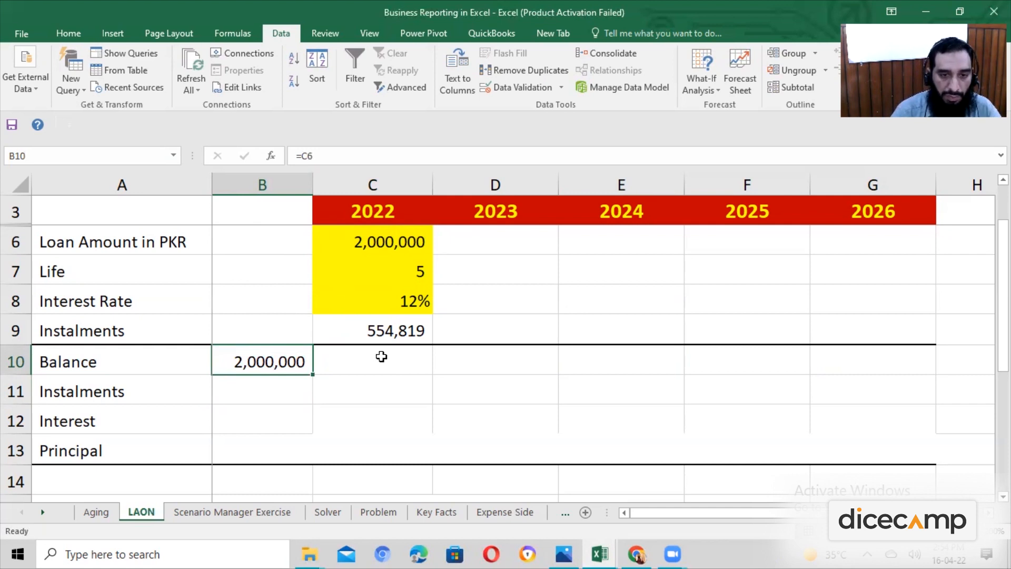
Examine the opening balance formula in B10 and its placement before the 2022 column of the loan schedule.
{"action": "left_click", "coordinate": [381, 356]}
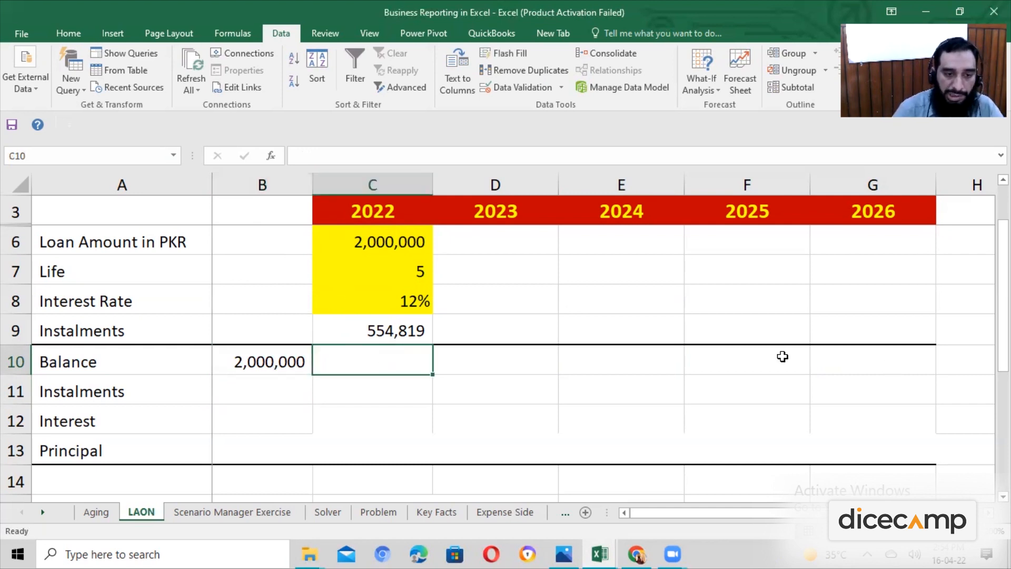
{"action": "key", "text": "Down"}
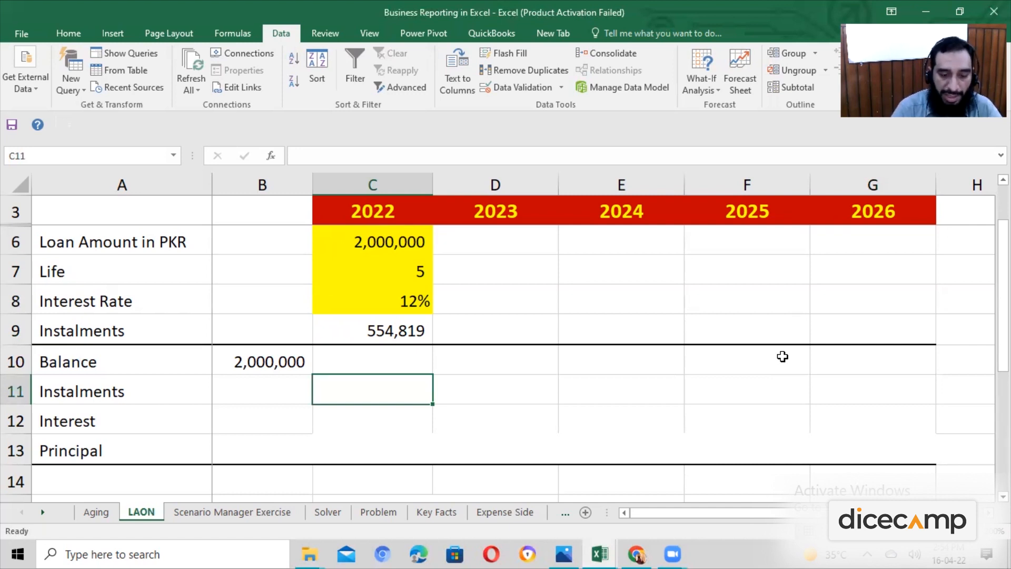
{"action": "key", "text": "Left"}
{"action": "key", "text": "Left"}
{"action": "key", "text": "Up"}
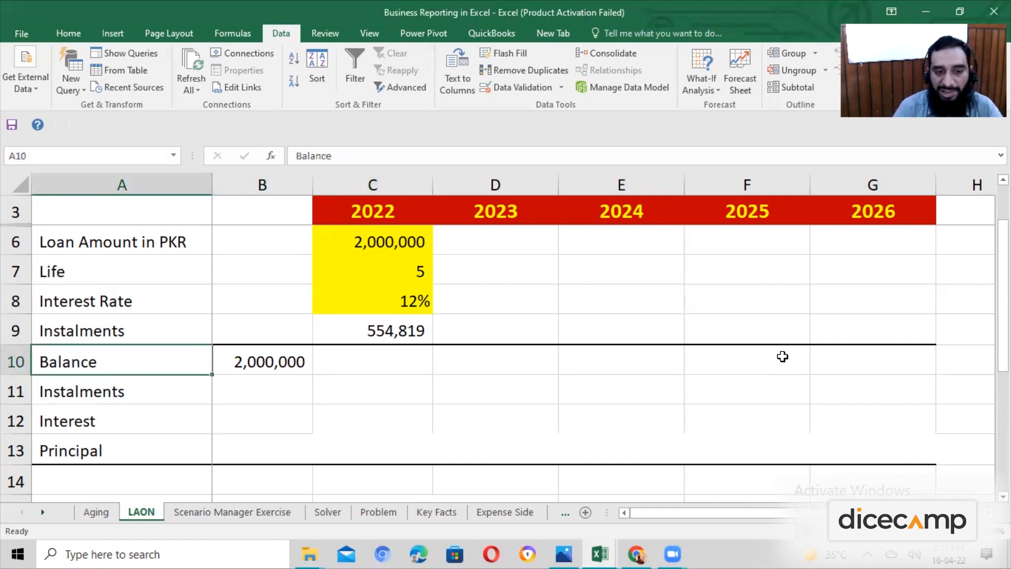
{"action": "key", "text": "Right"}
{"action": "key", "text": "F2"}
{"action": "key", "text": "ctrl+Return"}
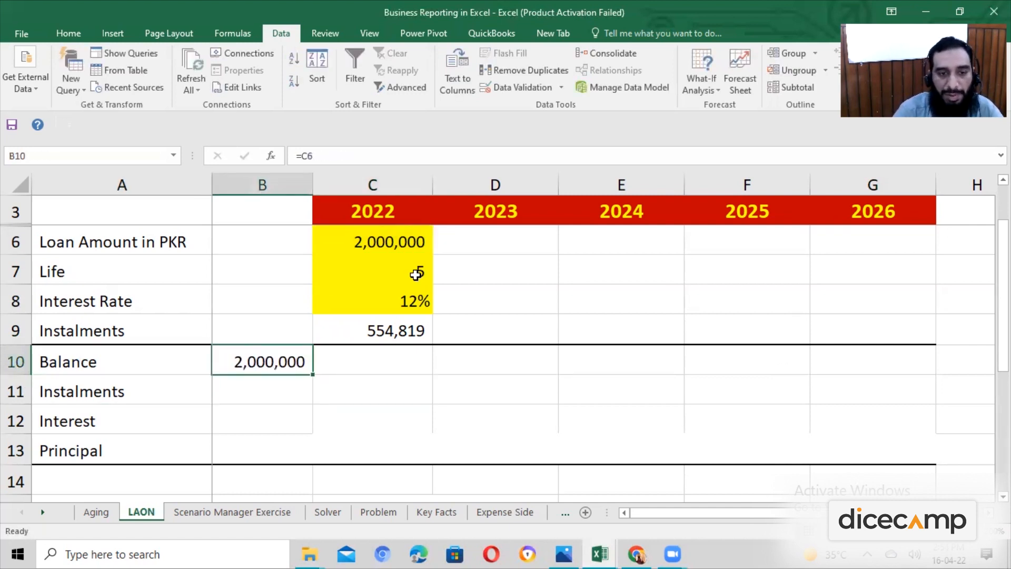
{"action": "left_click", "coordinate": [281, 185]}
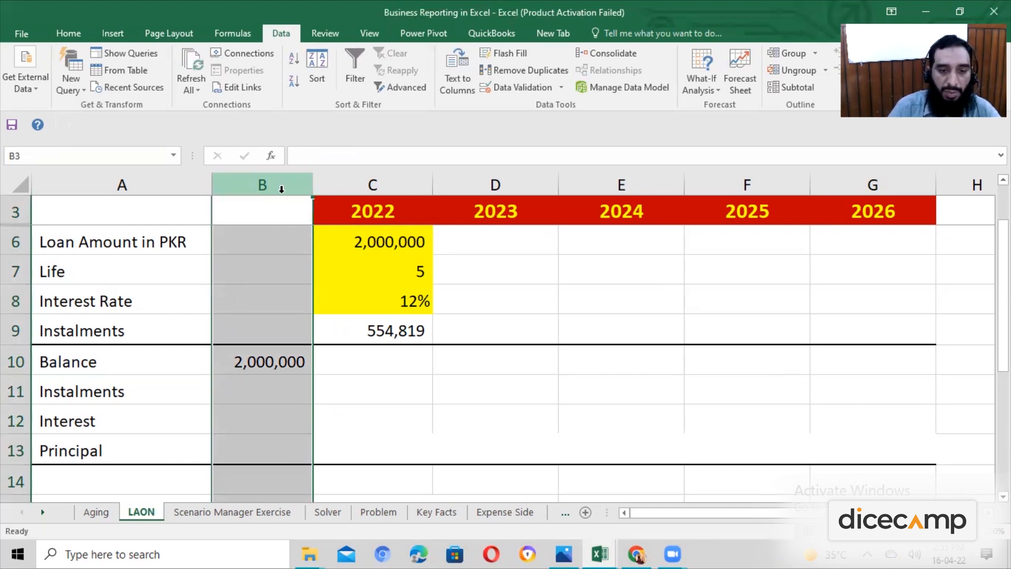
{"action": "left_click", "coordinate": [281, 362]}
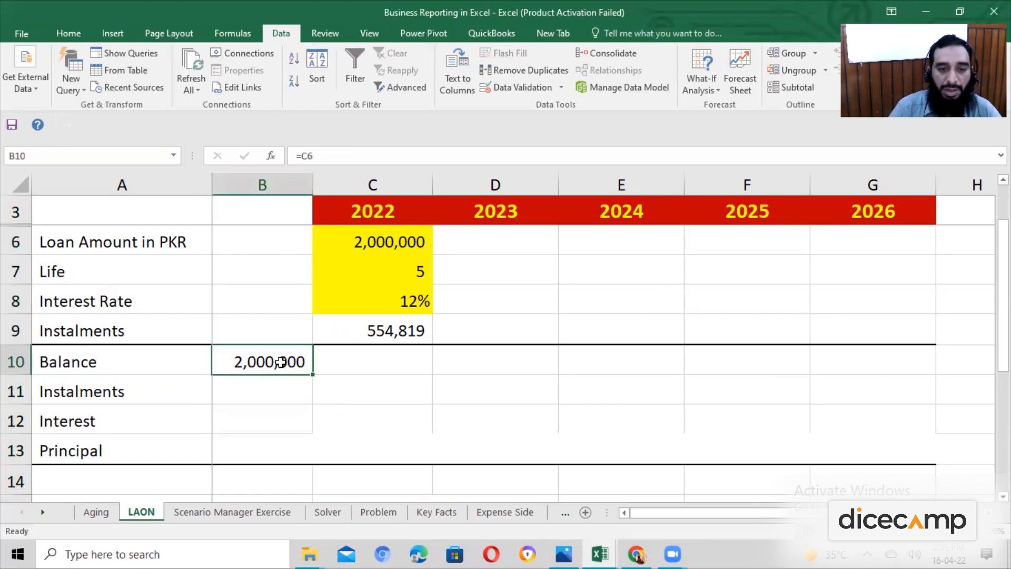
{"action": "left_click", "coordinate": [363, 209]}
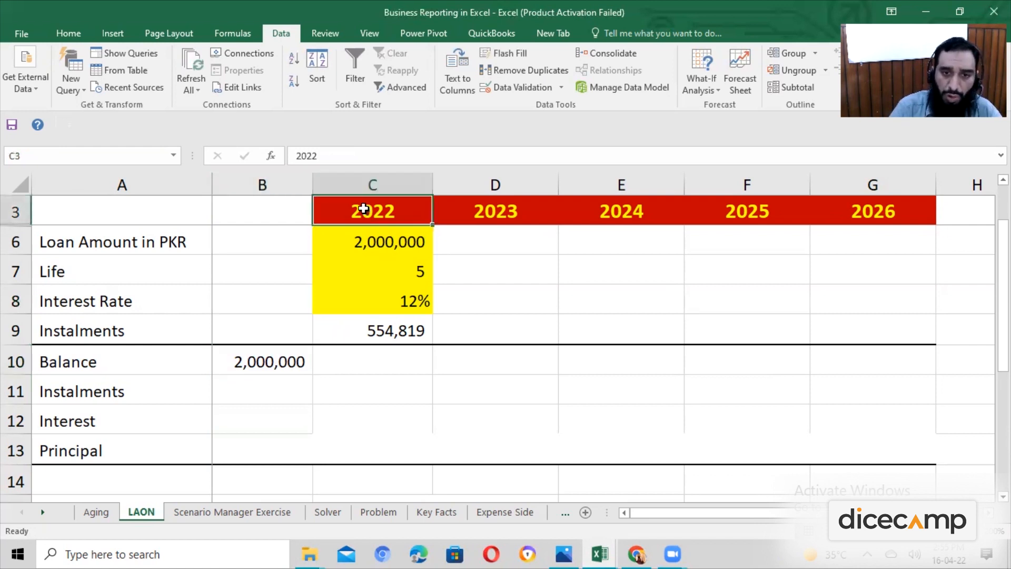
{"action": "left_click", "coordinate": [294, 209]}
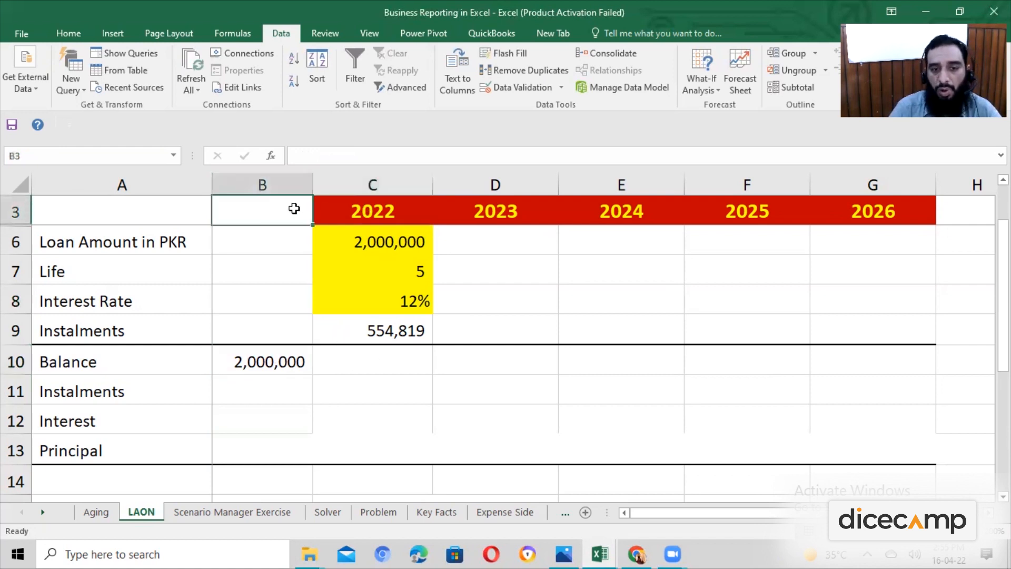
{"action": "left_click", "coordinate": [326, 211]}
{"action": "left_click", "coordinate": [349, 358]}
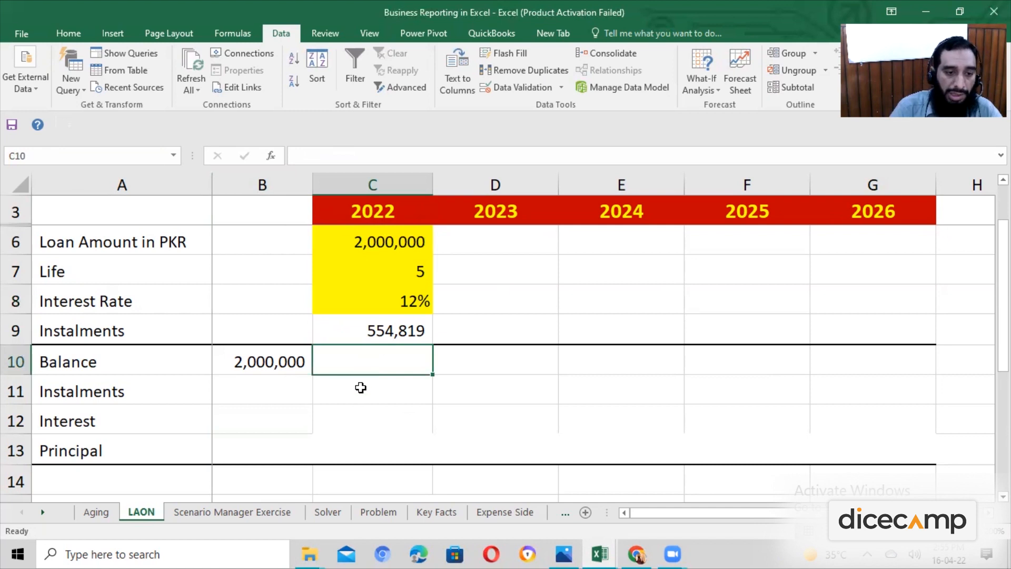
{"action": "left_click", "coordinate": [362, 389]}
{"action": "key", "text": "Left"}
{"action": "key", "text": "Up"}
{"action": "key", "text": "F2"}
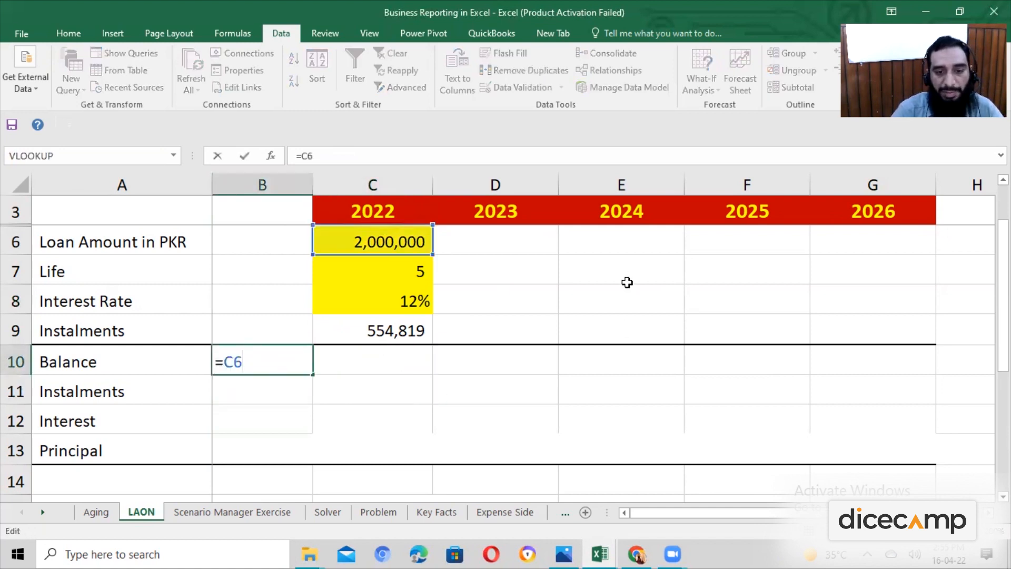
Leave the opening balance formula in B10 and select the 2022 instalment cell C11.
{"action": "key", "text": "Escape"}
{"action": "key", "text": "Right"}
{"action": "key", "text": "Down"}
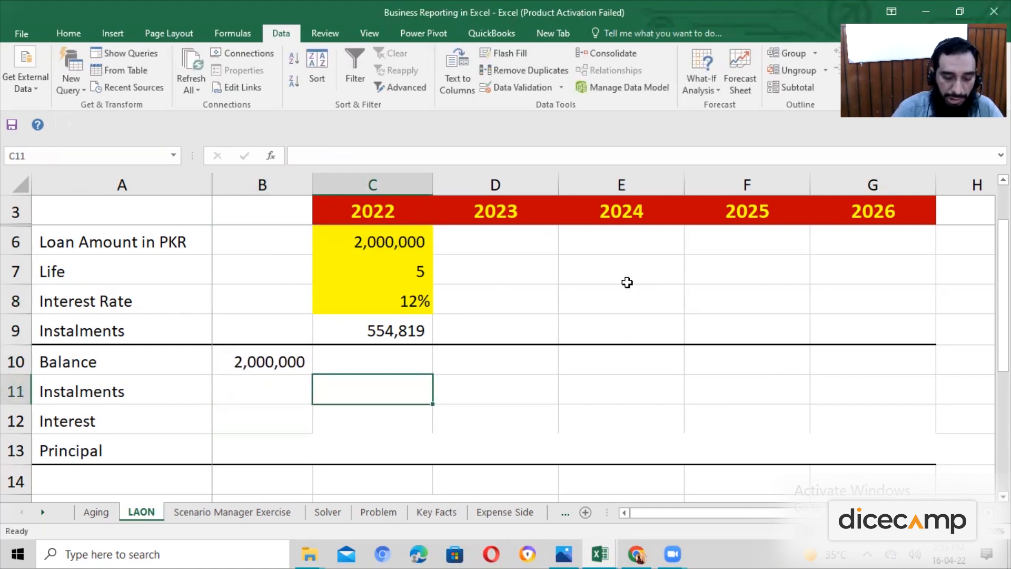
{"action": "type", "text": "="}
{"action": "key", "text": "Up"}
{"action": "key", "text": "Up"}
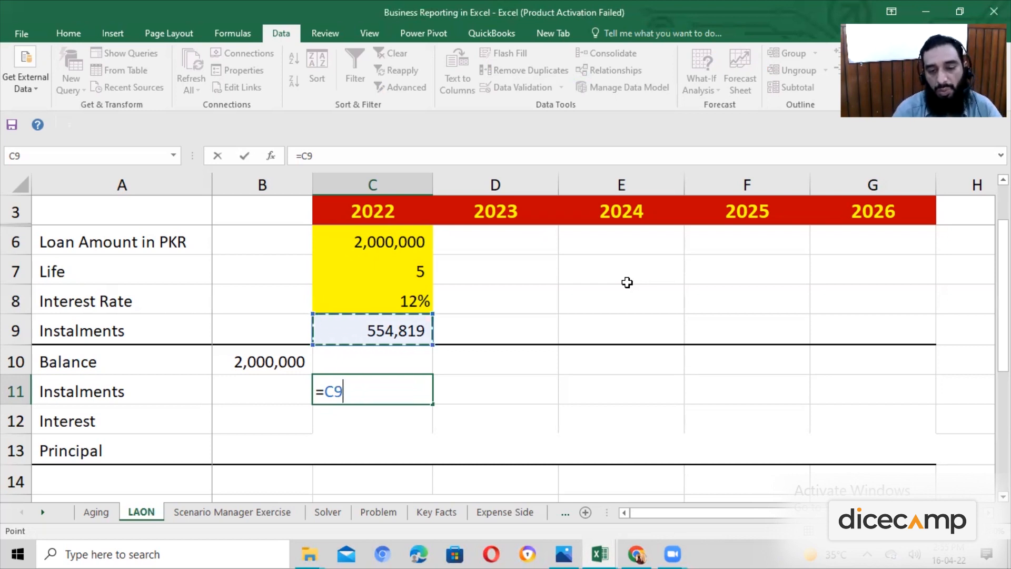
{"action": "key", "text": "Escape"}
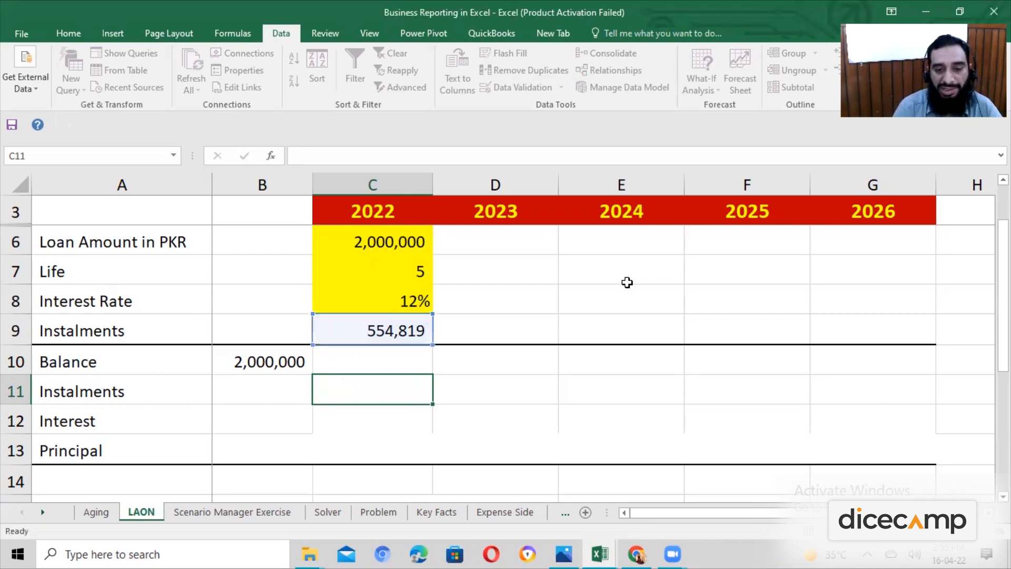
Link the 2022 instalment in C11 to the calculated instalment with the formula =C9.
{"action": "type", "text": "="}
{"action": "key", "text": "Up"}
{"action": "key", "text": "Up"}
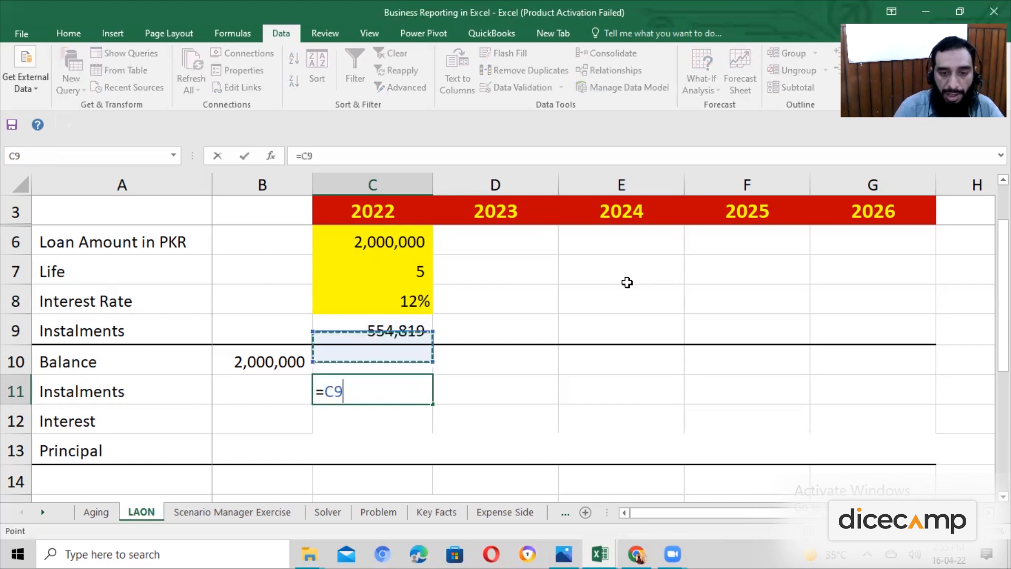
{"action": "key", "text": "Return"}
{"action": "key", "text": "Up"}
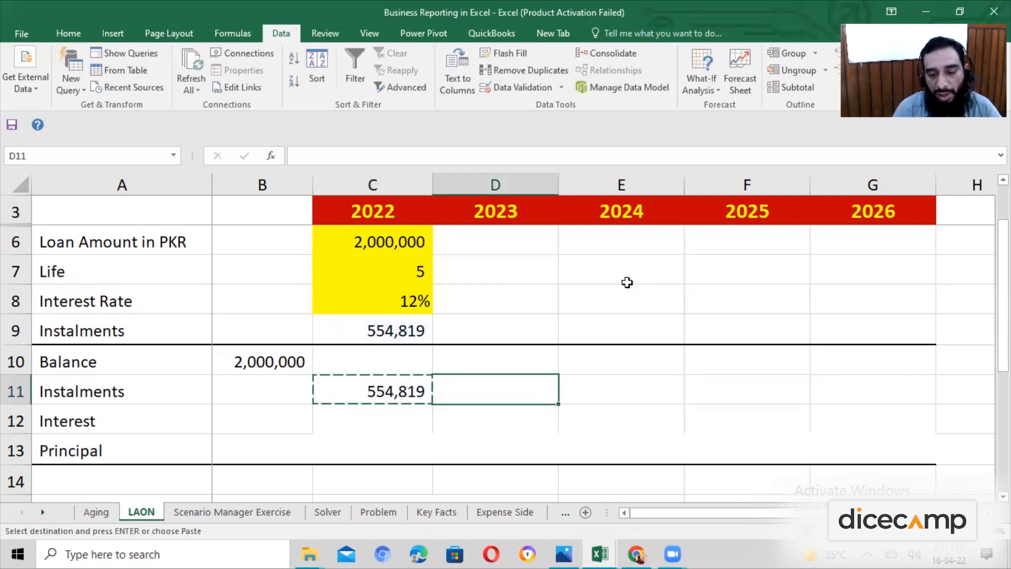
Try copying the relative instalment formula from C11 into D11 and E11, and clear both cells.
{"action": "key", "text": "ctrl+v"}
{"action": "type", "text": "="}
{"action": "key", "text": "Up"}
{"action": "key", "text": "Up"}
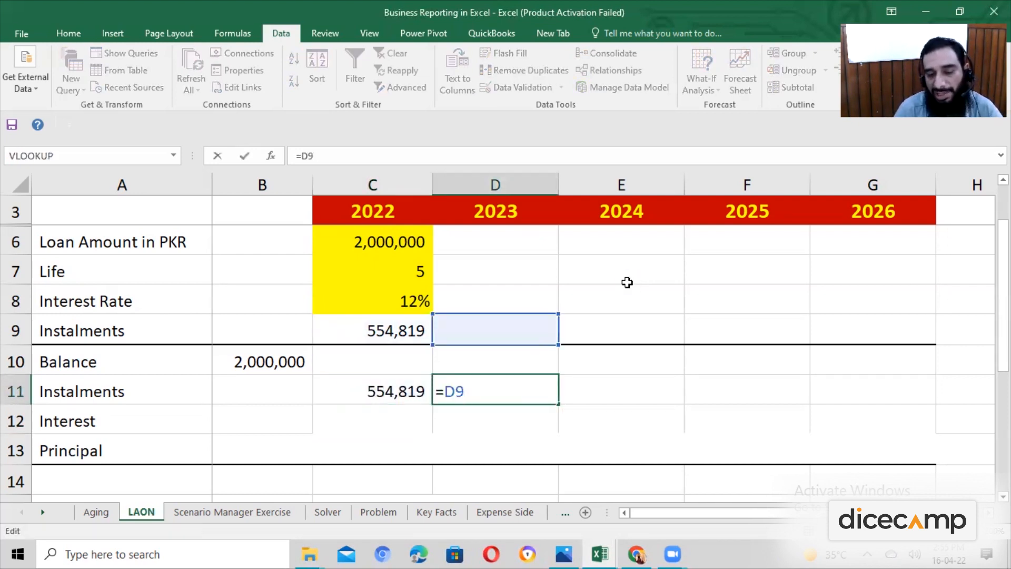
{"action": "key", "text": "ctrl+Return"}
{"action": "key", "text": "ctrl+c"}
{"action": "key", "text": "Right"}
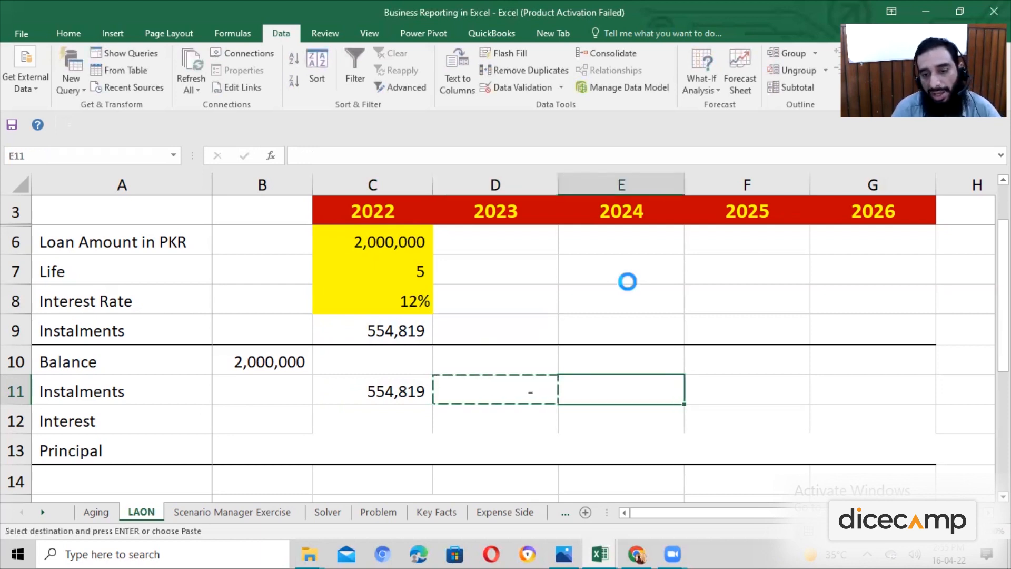
{"action": "key", "text": "ctrl+v"}
{"action": "key", "text": "F2"}
{"action": "key", "text": "ctrl+Return"}
{"action": "key", "text": "shift+Left"}
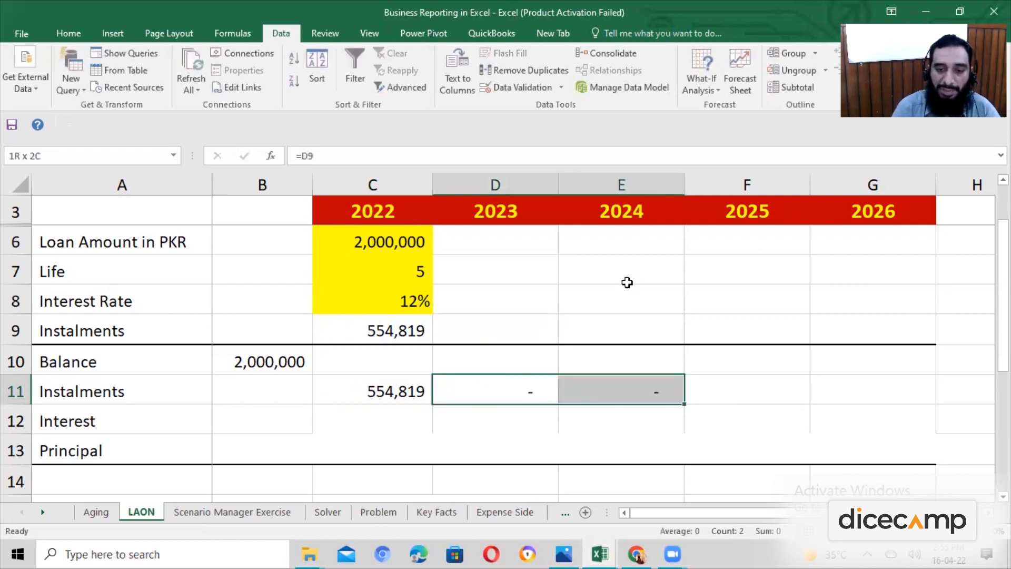
{"action": "key", "text": "Delete"}
Make the instalment reference in C11 absolute so the formula reads =$C$9.
{"action": "key", "text": "Left"}
{"action": "key", "text": "Left"}
{"action": "key", "text": "Left"}
{"action": "key", "text": "Right"}
{"action": "key", "text": "F2"}
{"action": "key", "text": "ctrl+Return"}
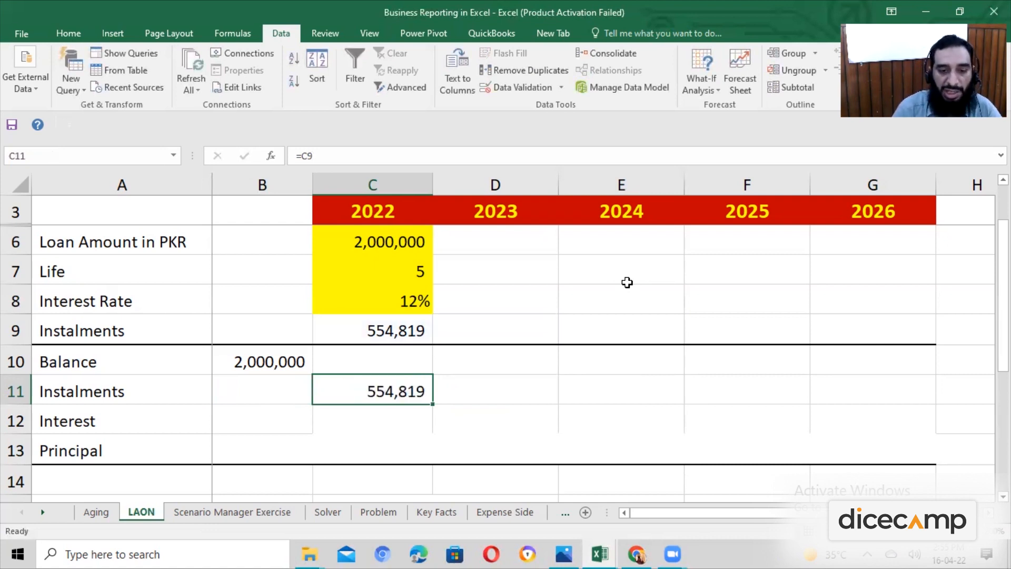
{"action": "key", "text": "F2"}
{"action": "key", "text": "Left"}
{"action": "key", "text": "Left"}
{"action": "key", "text": "F4"}
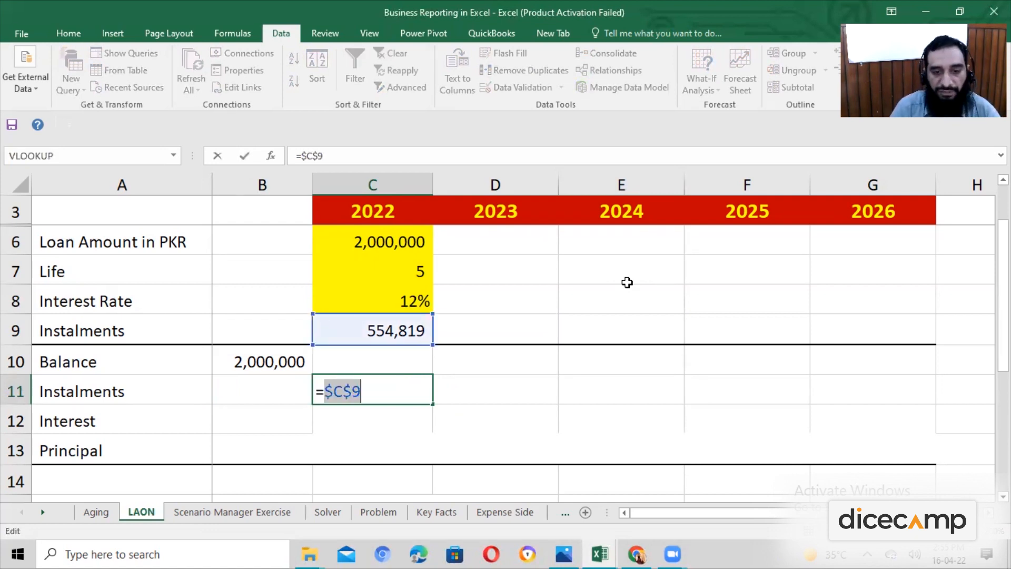
{"action": "key", "text": "ctrl+Return"}
{"action": "key", "text": "Down"}
{"action": "key", "text": "Up"}
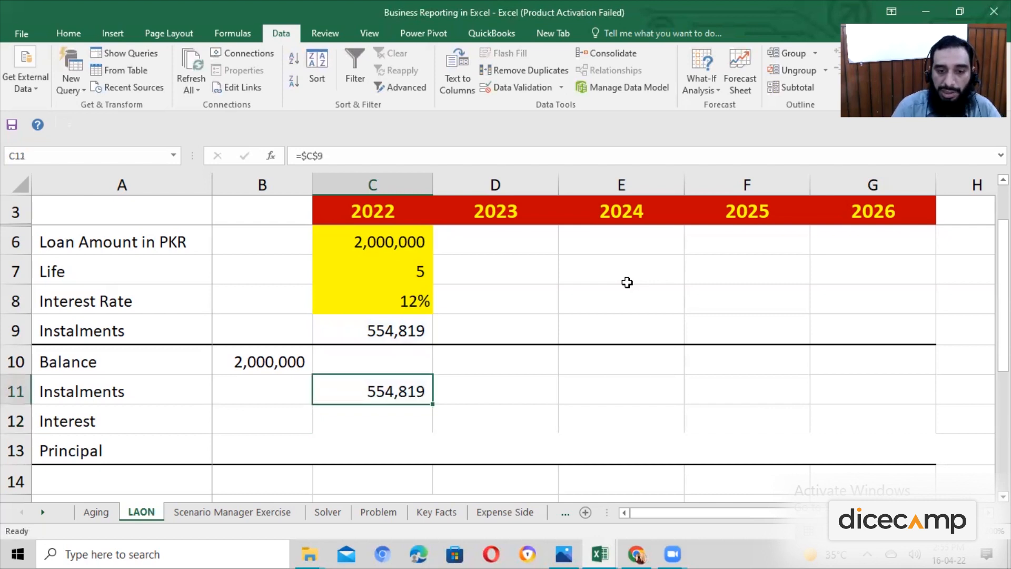
Examine the absolute reference in the 2022 instalment formula in C11.
{"action": "key", "text": "F2"}
{"action": "key", "text": "ctrl+Return"}
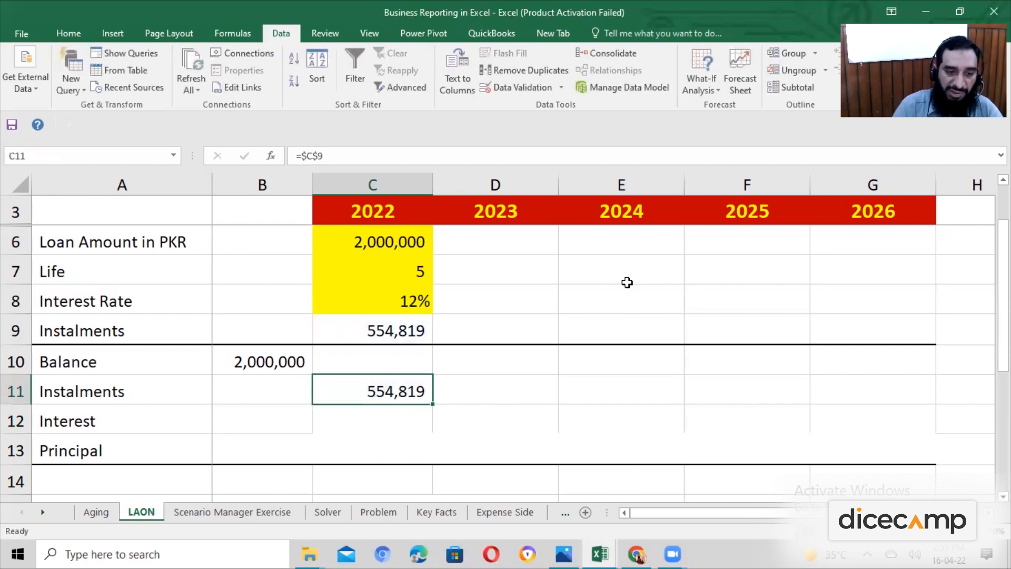
{"action": "key", "text": "F1"}
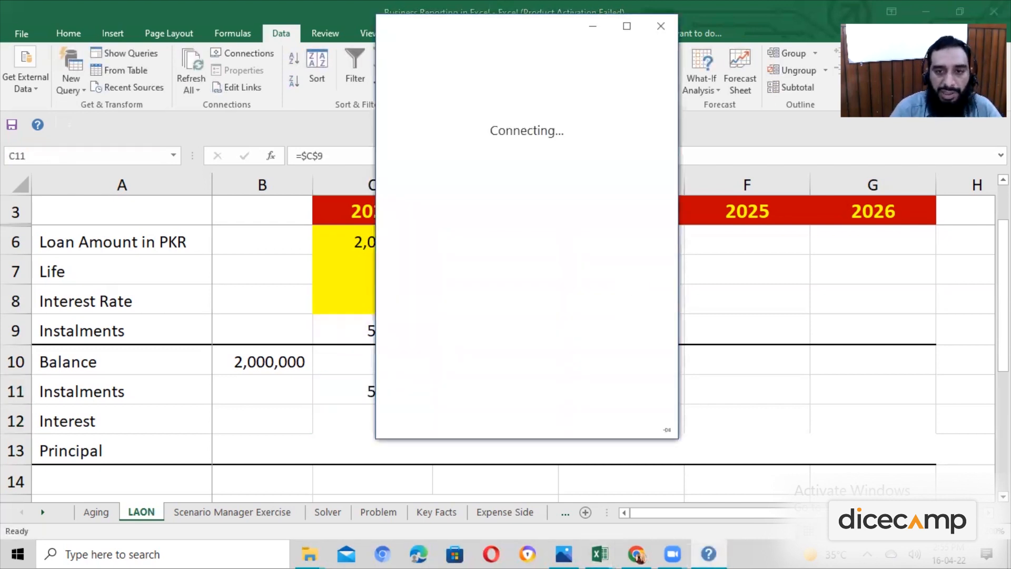
{"action": "left_click", "coordinate": [593, 26]}
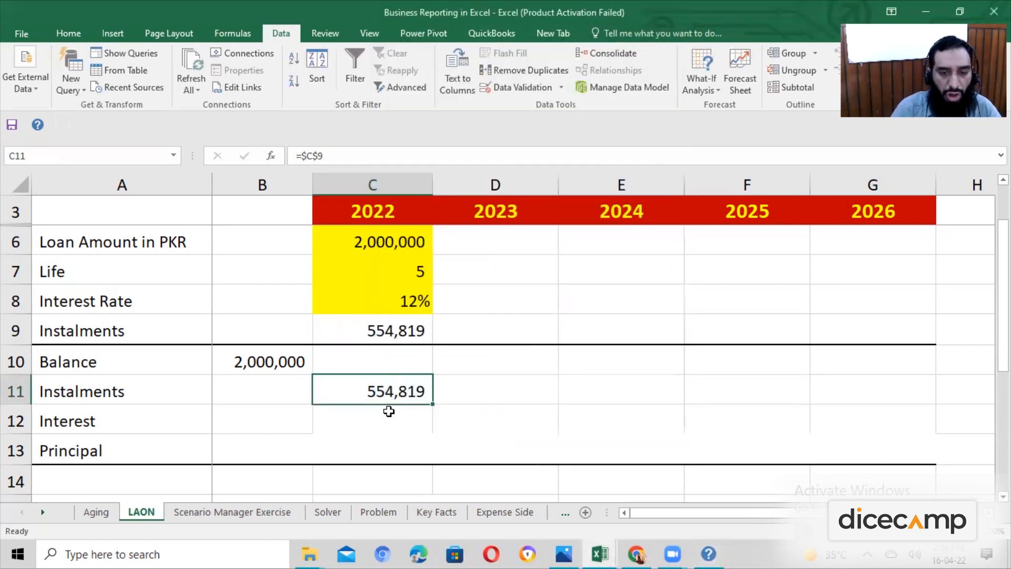
{"action": "key", "text": "F2"}
{"action": "key", "text": "Escape"}
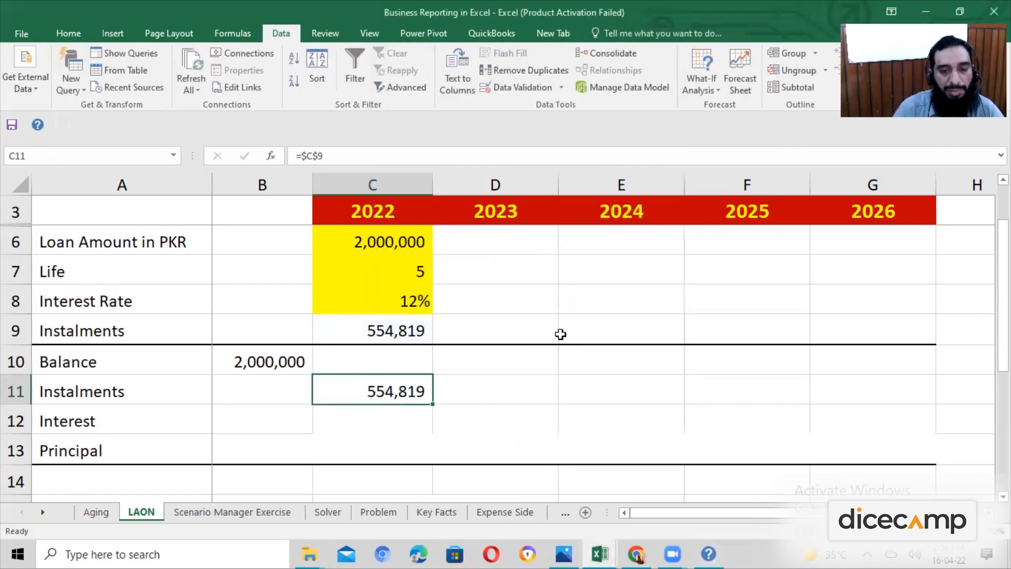
{"action": "key", "text": "F2"}
{"action": "key", "text": "Escape"}
Calculate the 2022 interest in C12 from the opening balance and the interest rate with the formula =B10*C8.
{"action": "key", "text": "Down"}
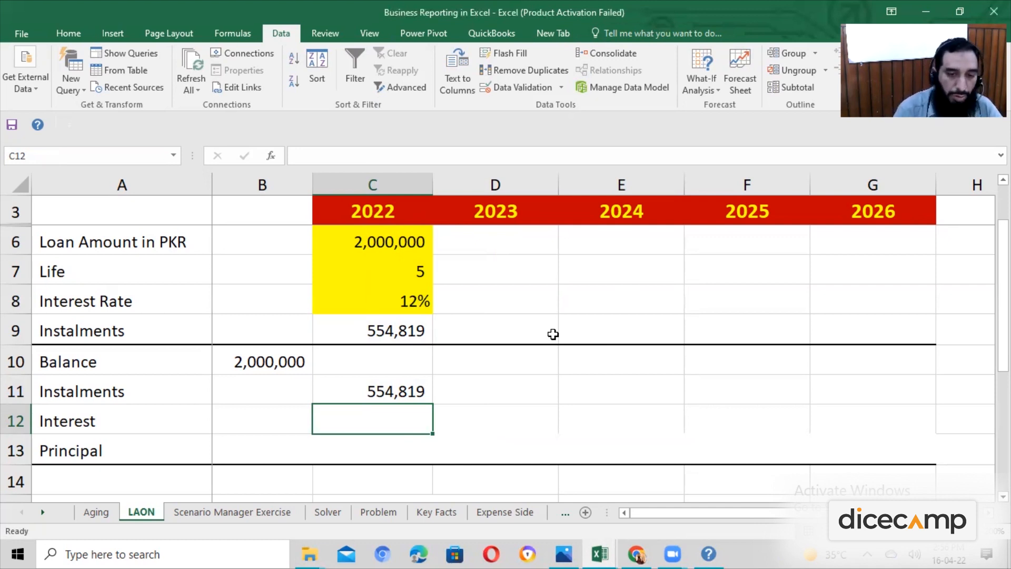
{"action": "type", "text": "="}
{"action": "key", "text": "Left"}
{"action": "key", "text": "Up"}
{"action": "key", "text": "Up"}
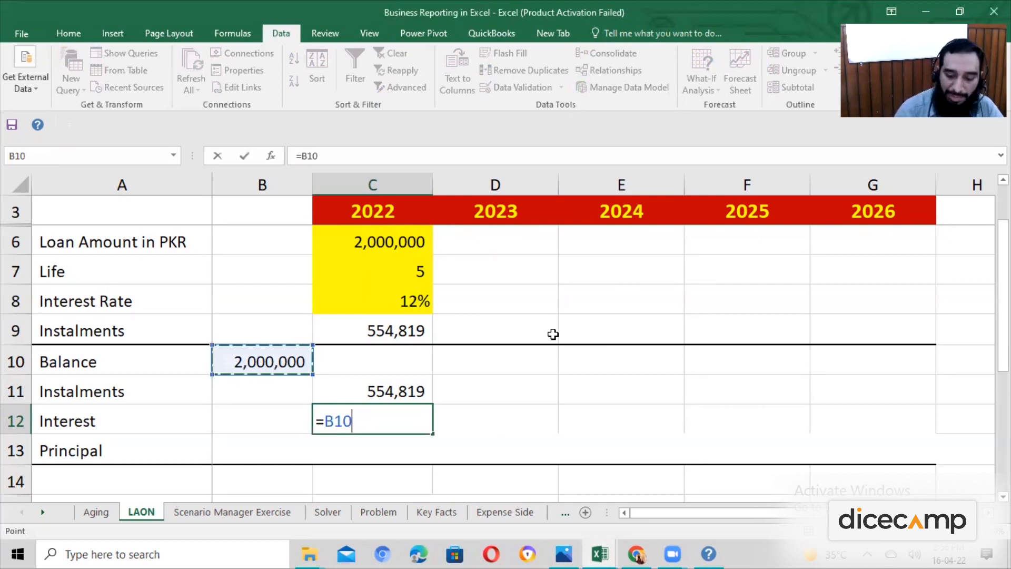
{"action": "type", "text": "*"}
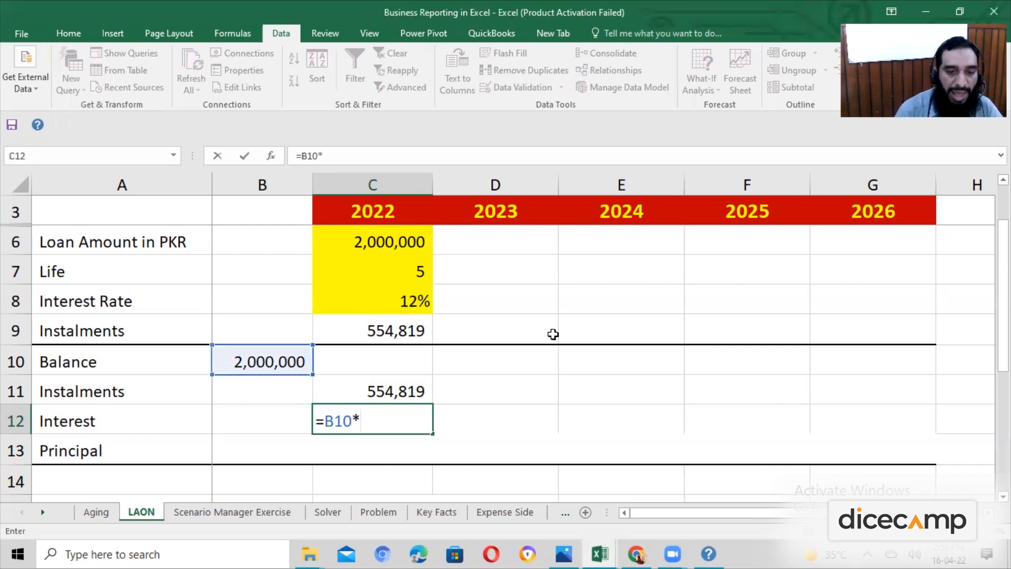
{"action": "key", "text": "Up"}
{"action": "key", "text": "Up"}
{"action": "key", "text": "Up"}
{"action": "key", "text": "Up"}
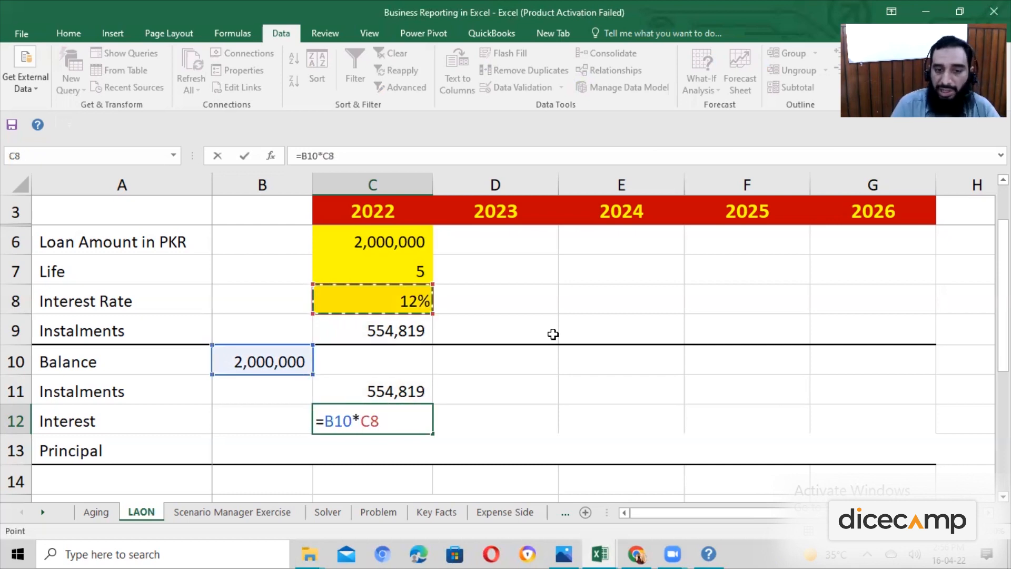
{"action": "key", "text": "Return"}
{"action": "key", "text": "Up"}
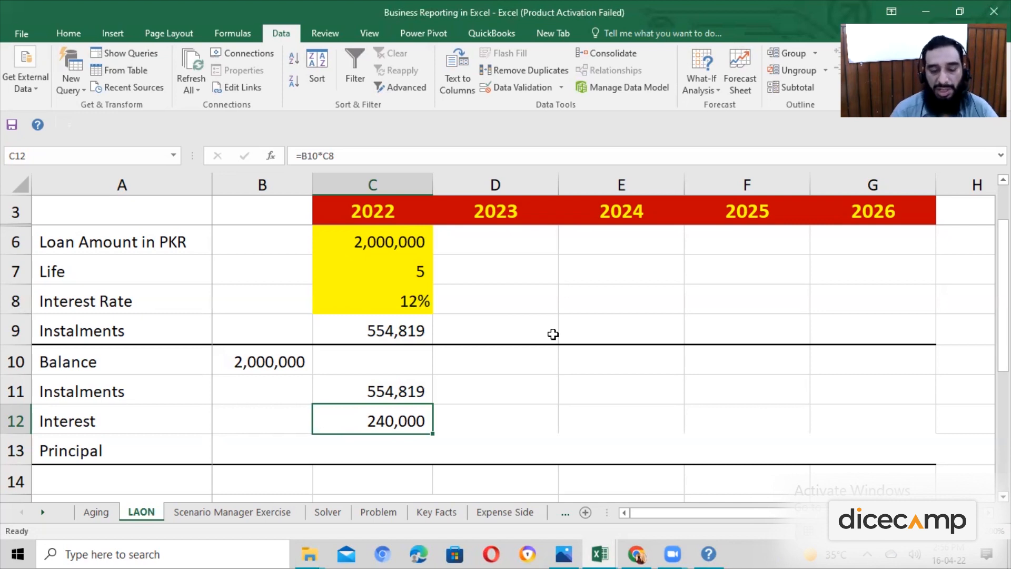
Examine the references in the C12 interest formula, the interest rate cell, and the interest cells for the following years.
{"action": "key", "text": "F2"}
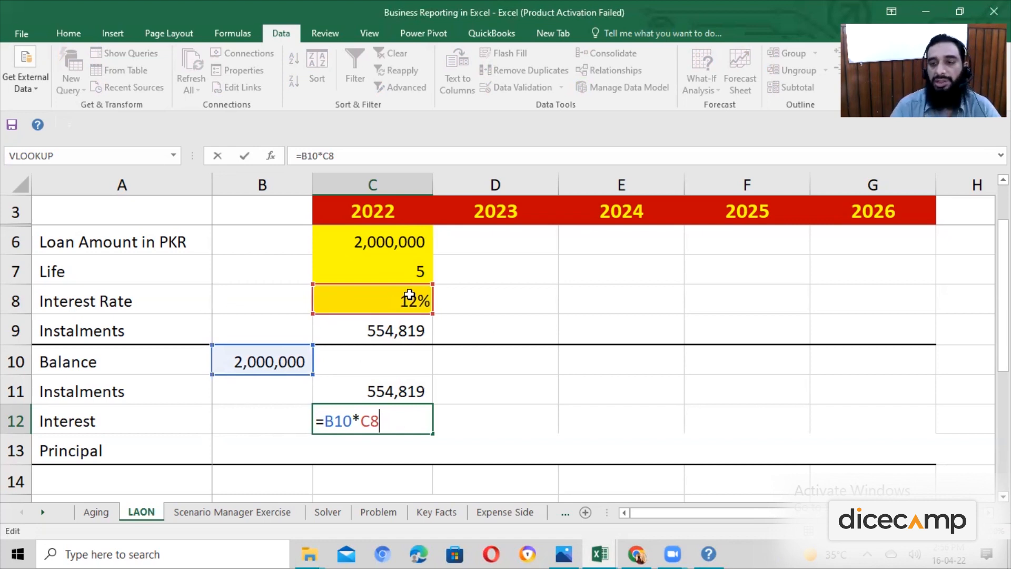
{"action": "key", "text": "ctrl+Return"}
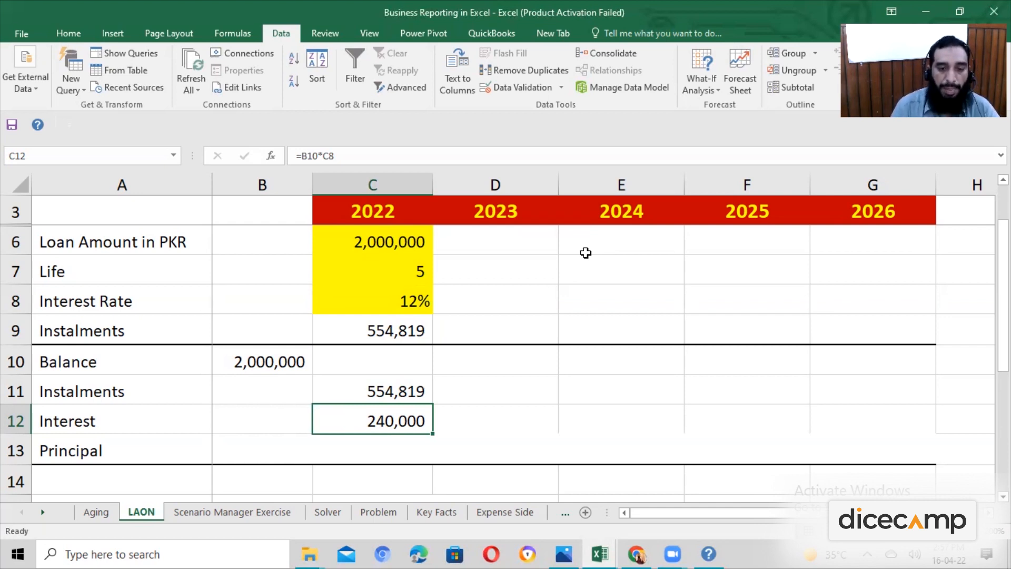
{"action": "key", "text": "F2"}
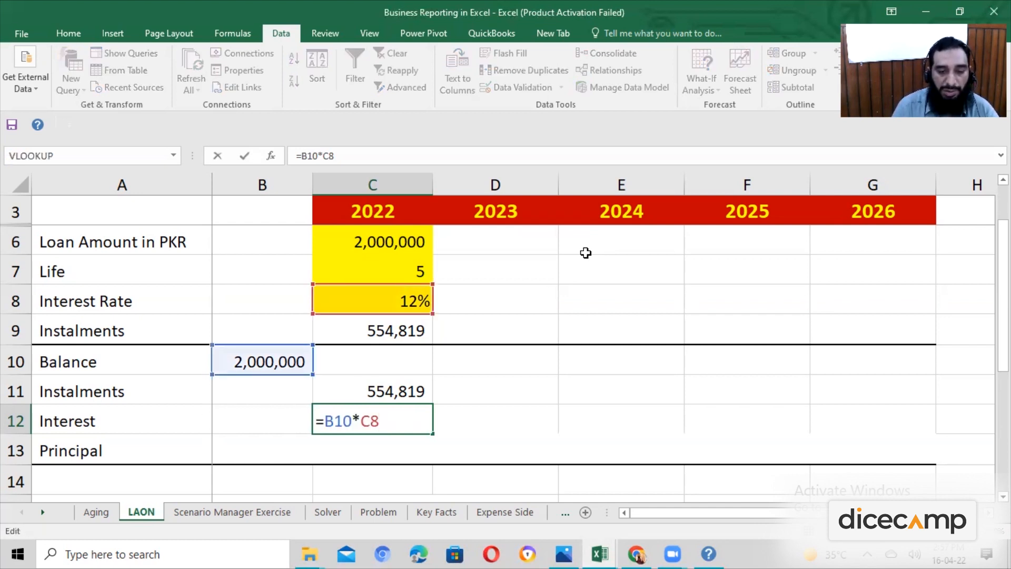
{"action": "key", "text": "ctrl+Return"}
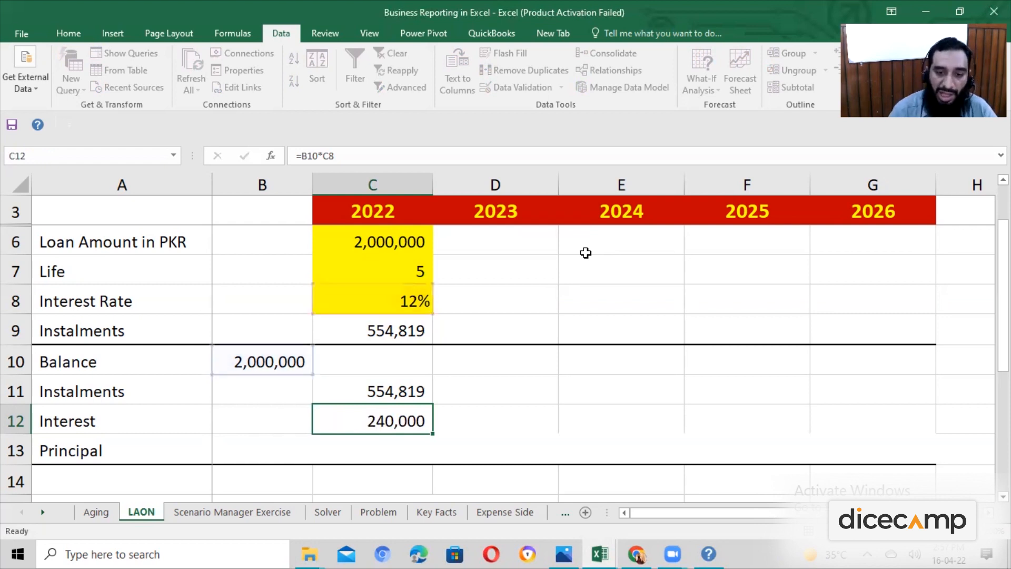
{"action": "left_click", "coordinate": [511, 436]}
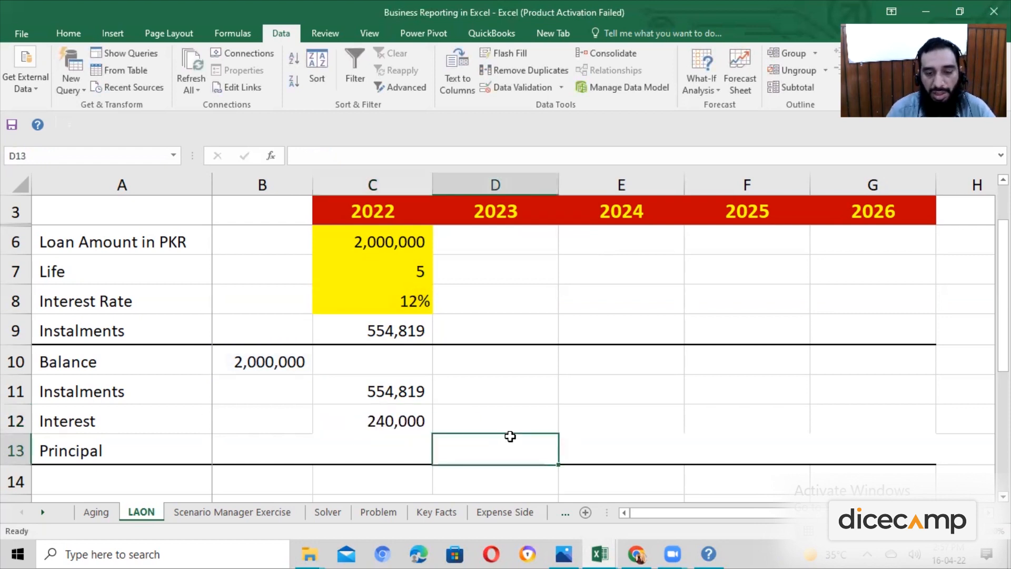
{"action": "left_click", "coordinate": [622, 433]}
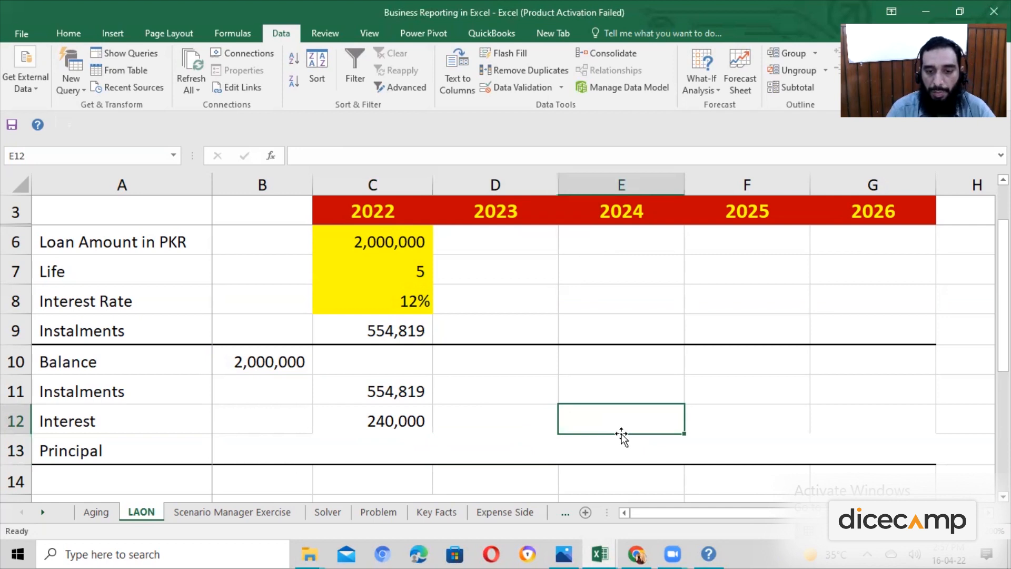
{"action": "left_click", "coordinate": [755, 414]}
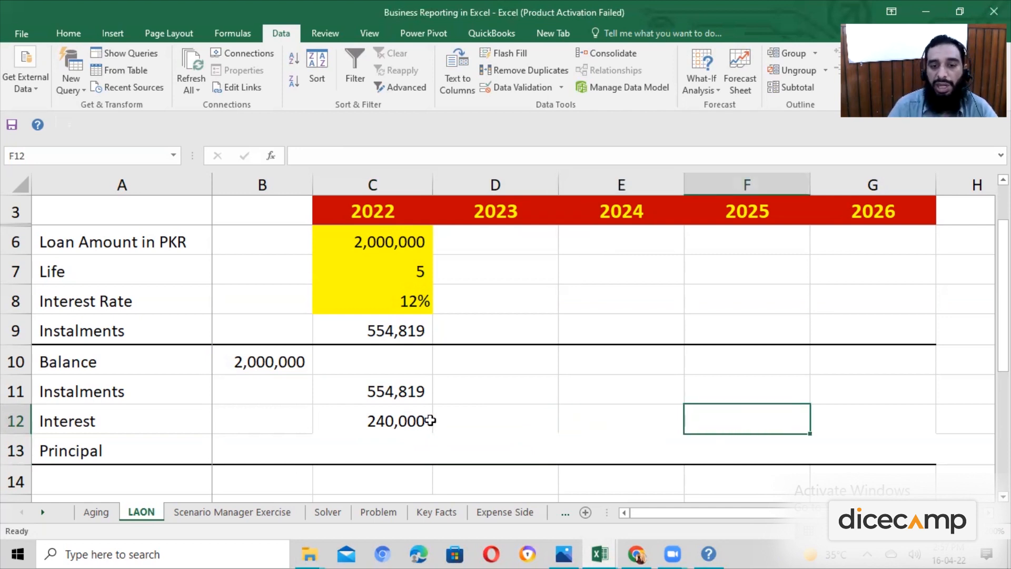
{"action": "left_click", "coordinate": [418, 309]}
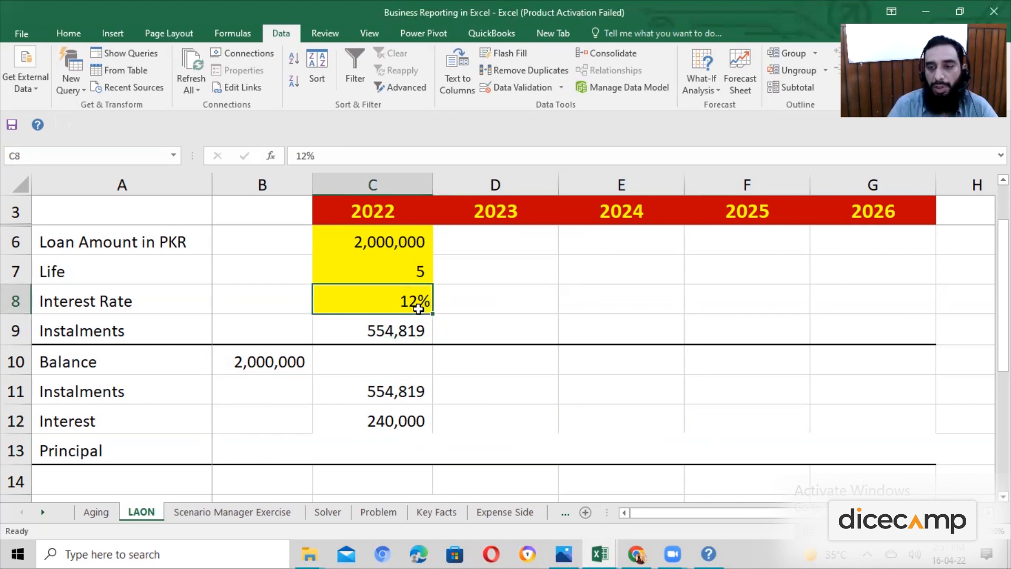
{"action": "left_click", "coordinate": [412, 416]}
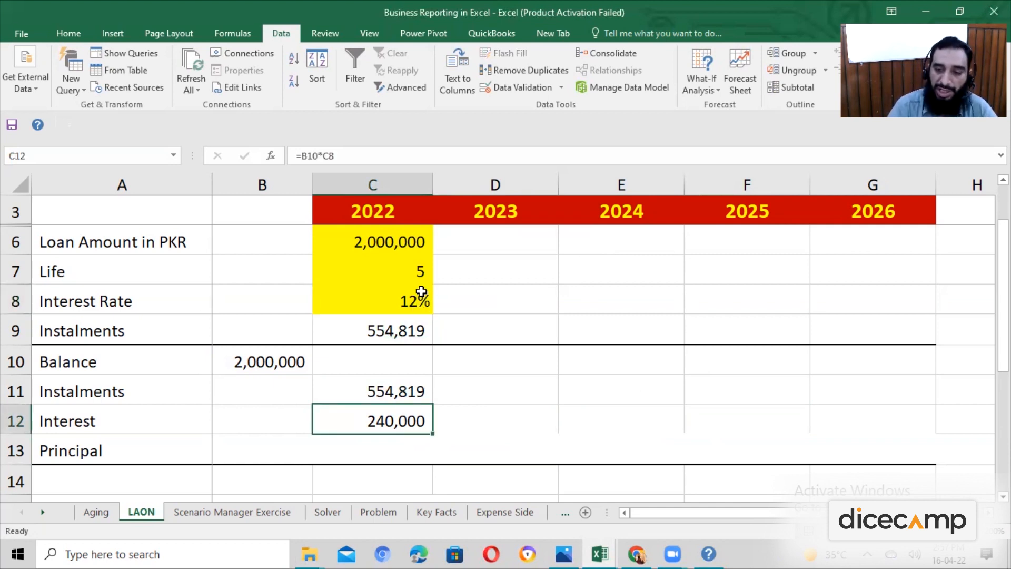
Make the interest rate reference in C12 absolute so the formula reads =B10*$C$8.
{"action": "key", "text": "F2"}
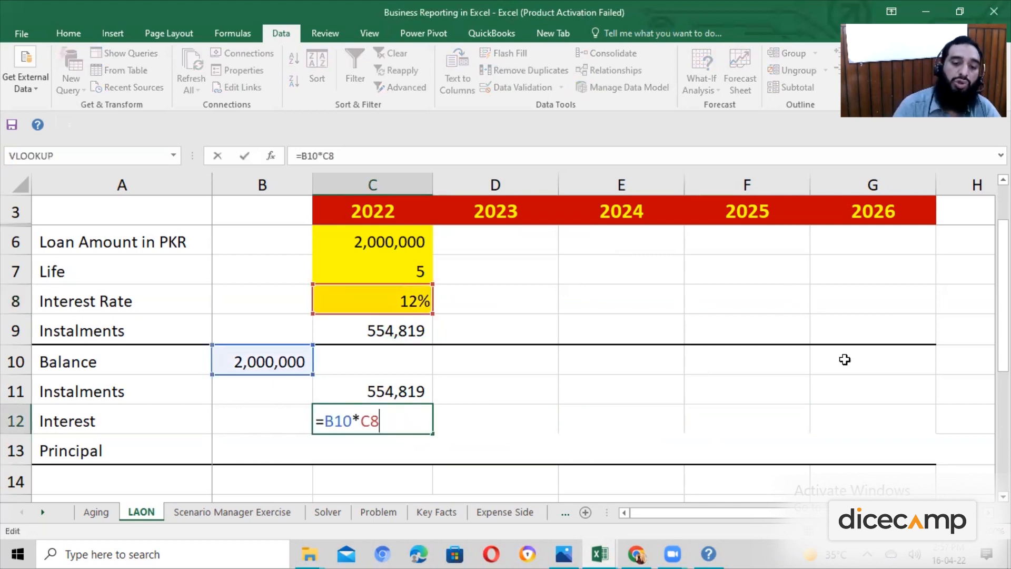
{"action": "key", "text": "shift+Left"}
{"action": "key", "text": "shift+Left"}
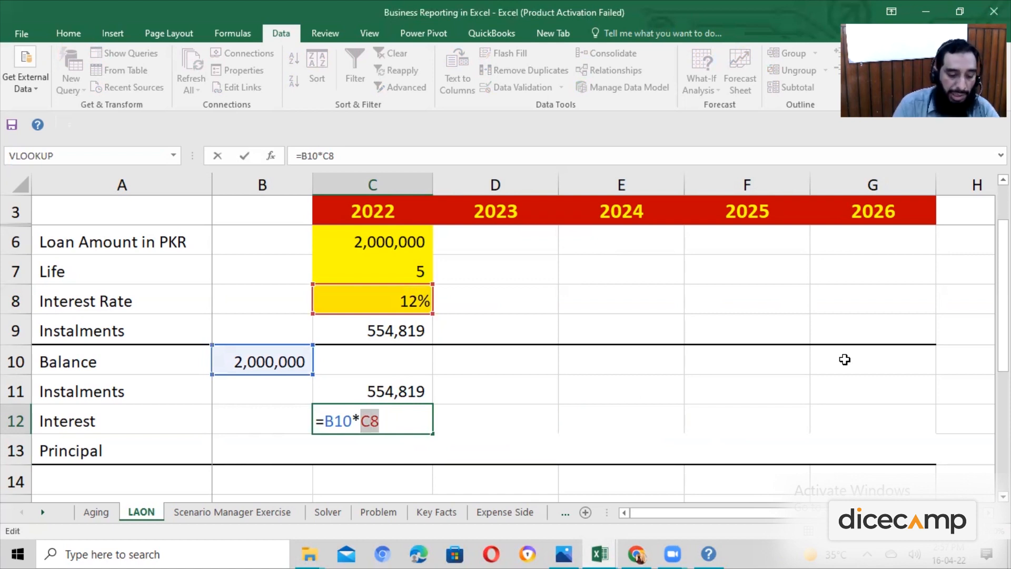
{"action": "key", "text": "F4"}
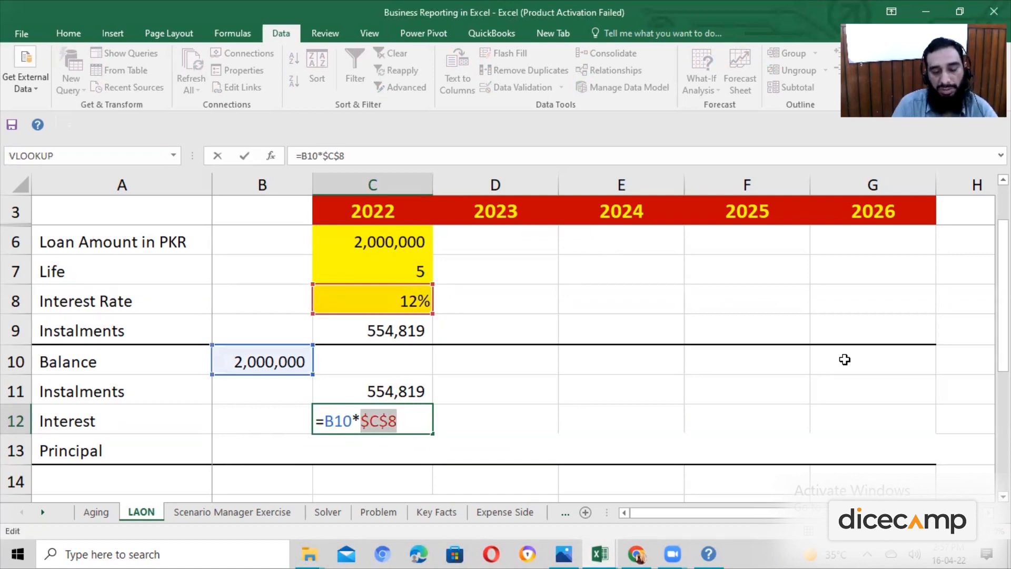
{"action": "key", "text": "Return"}
{"action": "key", "text": "Up"}
{"action": "key", "text": "F2"}
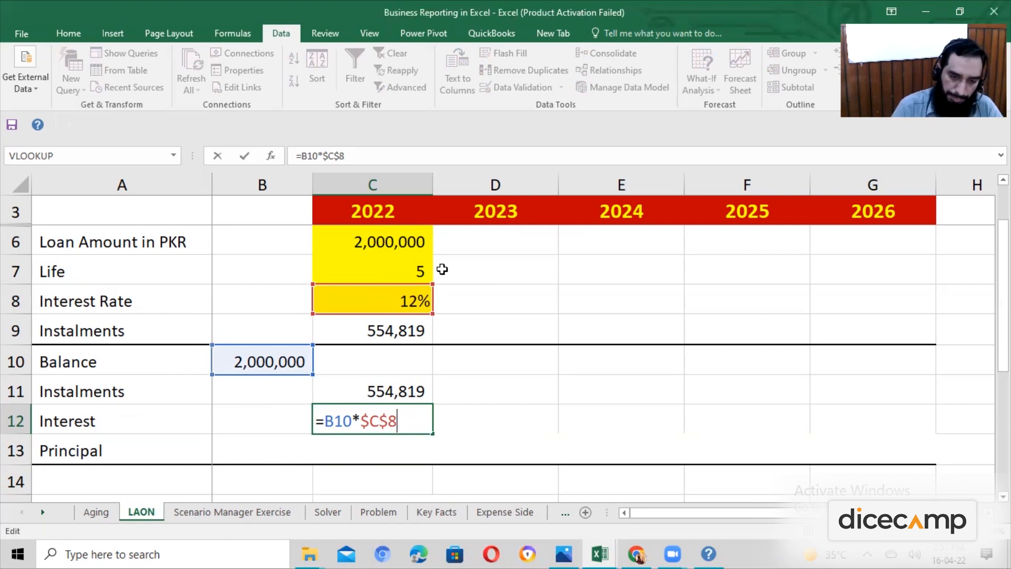
{"action": "key", "text": "Return"}
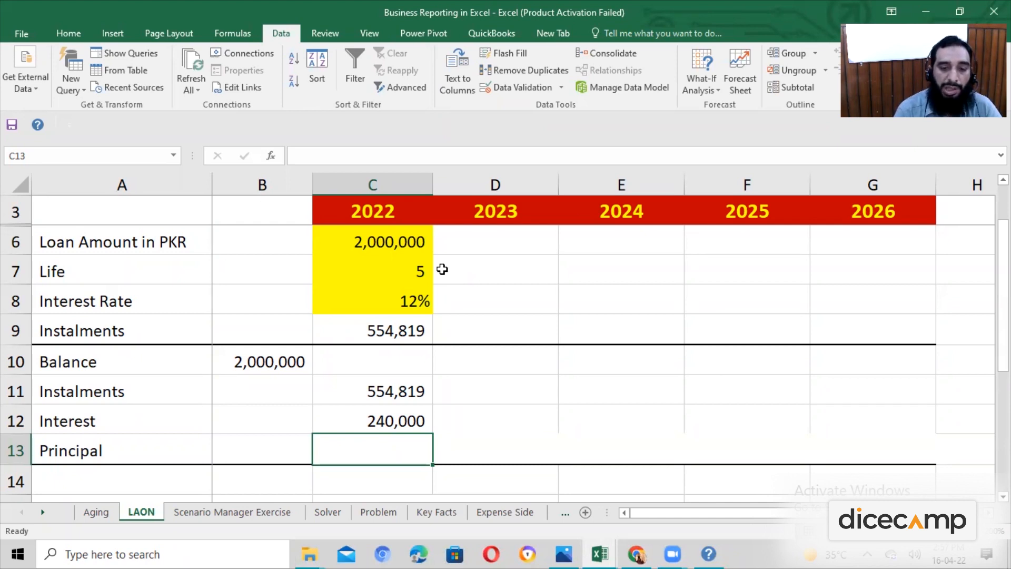
{"action": "key", "text": "Up"}
{"action": "key", "text": "Up"}
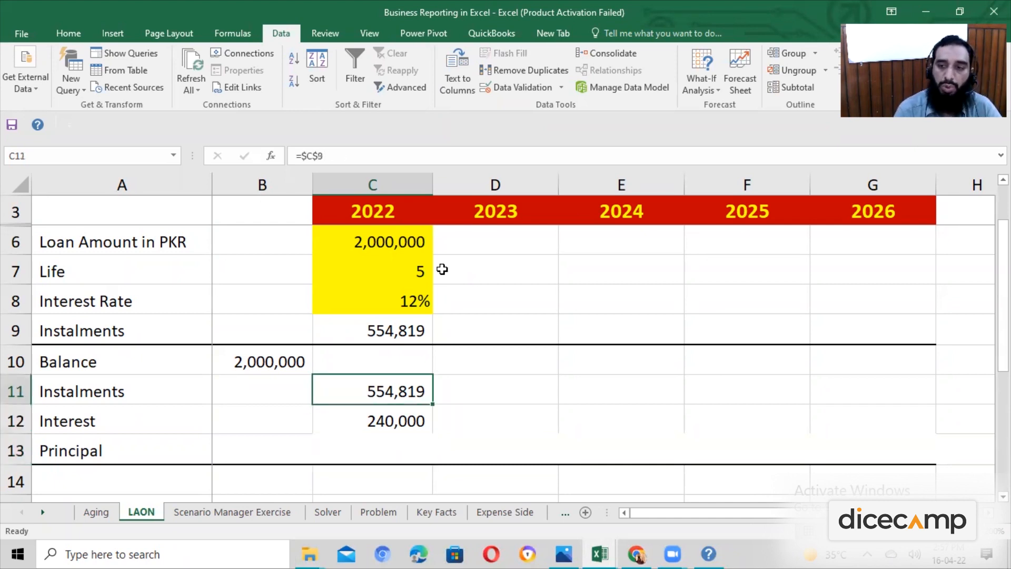
Calculate the 2022 principal in C13 as the instalment minus the interest with the formula =C11-C12.
{"action": "key", "text": "Down"}
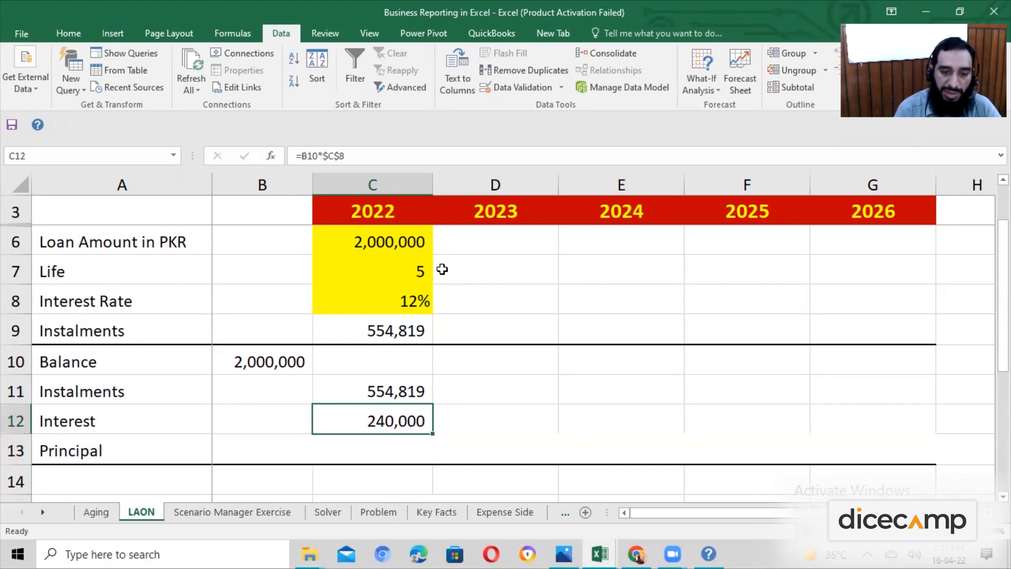
{"action": "key", "text": "Down"}
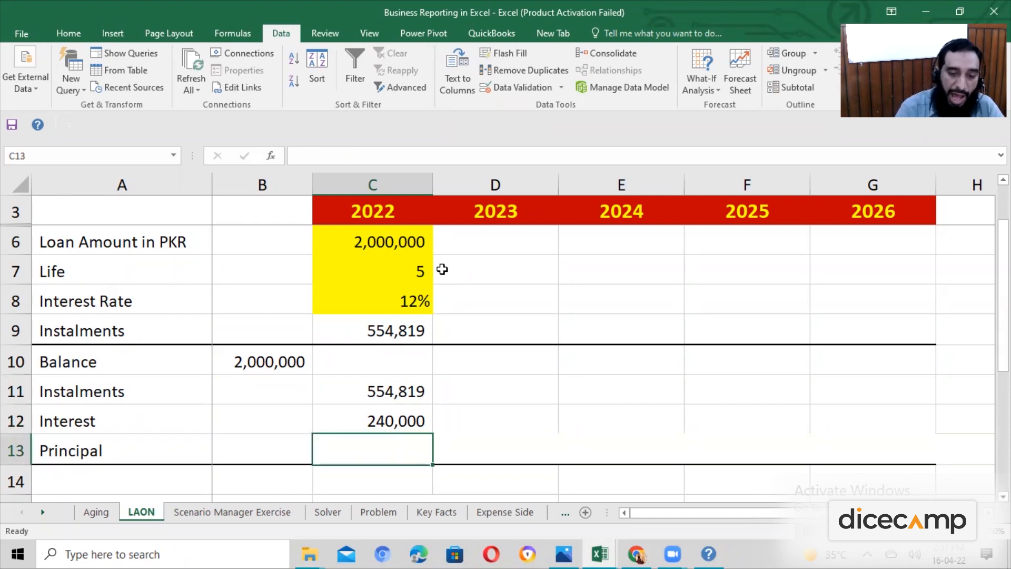
{"action": "type", "text": "="}
{"action": "key", "text": "Escape"}
{"action": "key", "text": "Left"}
{"action": "key", "text": "Left"}
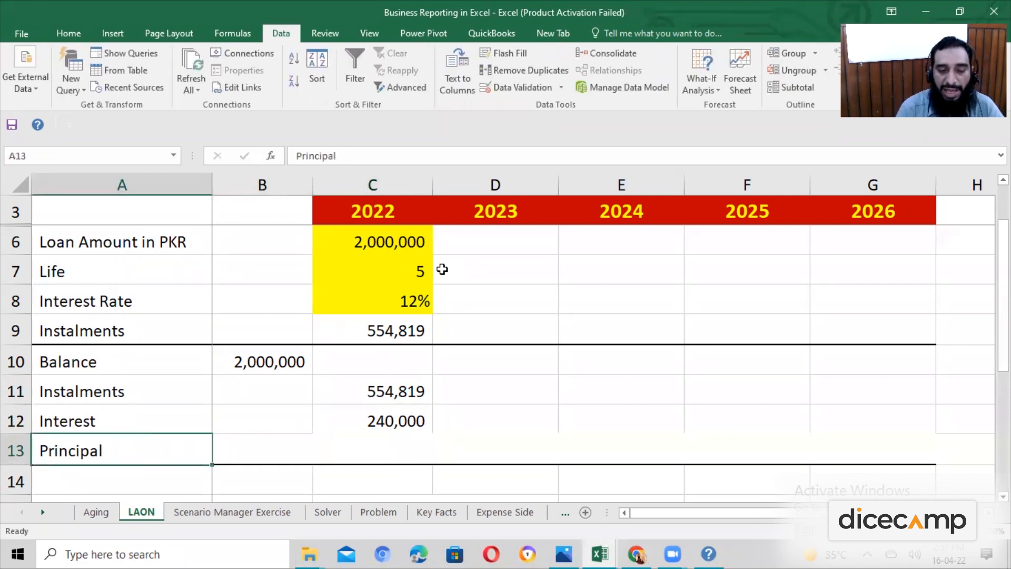
{"action": "key", "text": "Right"}
{"action": "key", "text": "Right"}
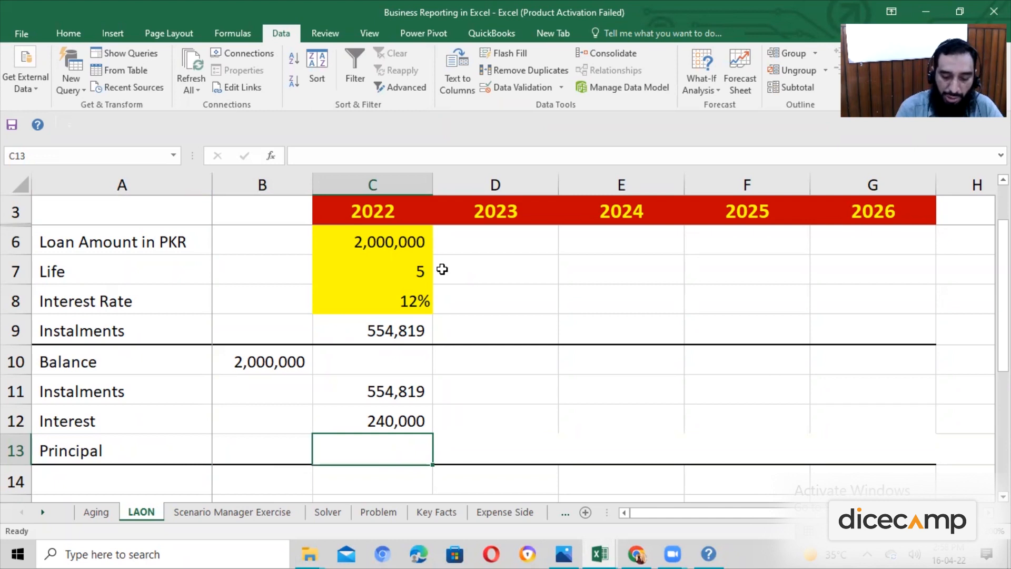
{"action": "type", "text": "="}
{"action": "key", "text": "Up"}
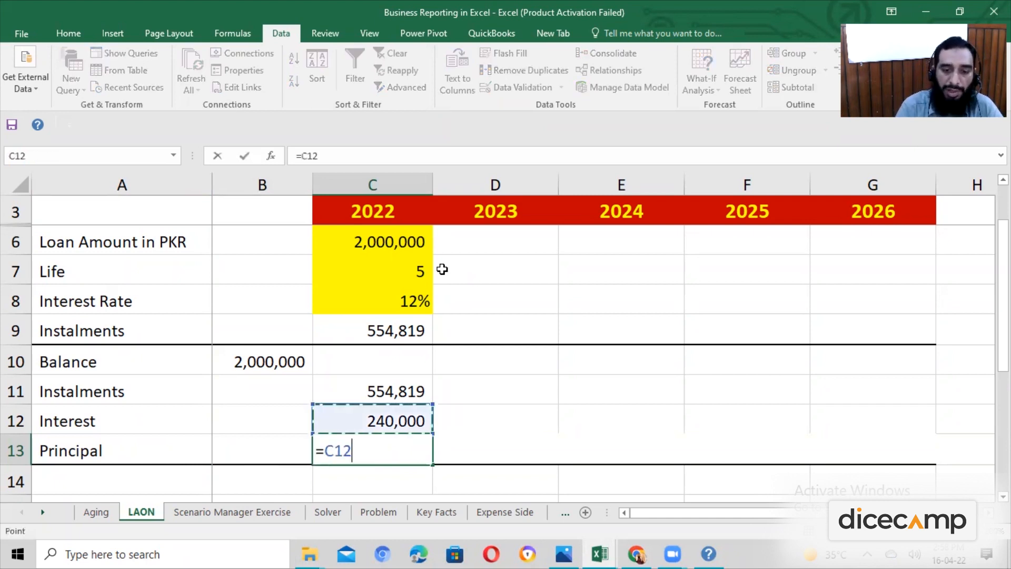
{"action": "key", "text": "Up"}
{"action": "type", "text": "-"}
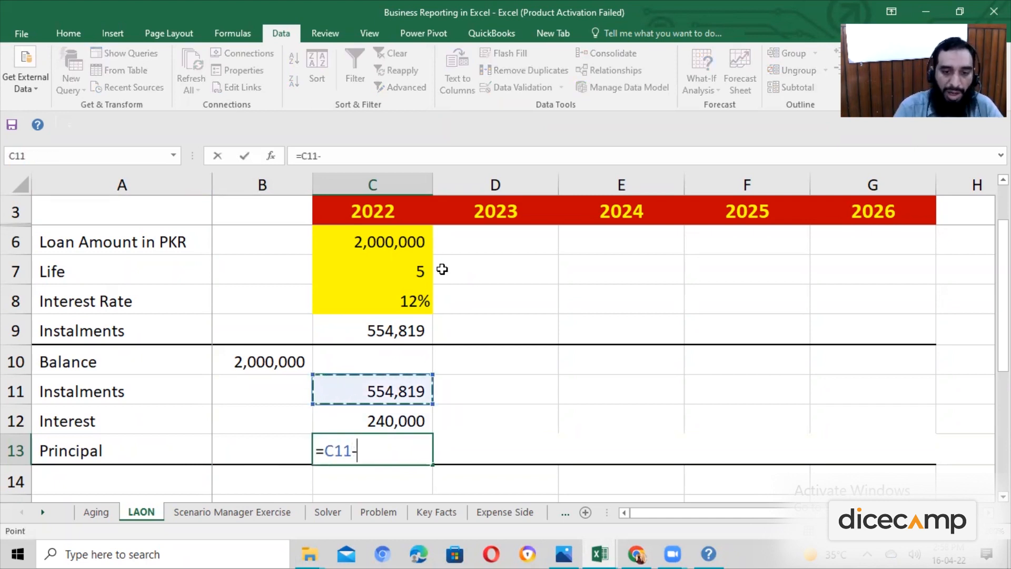
{"action": "key", "text": "Up"}
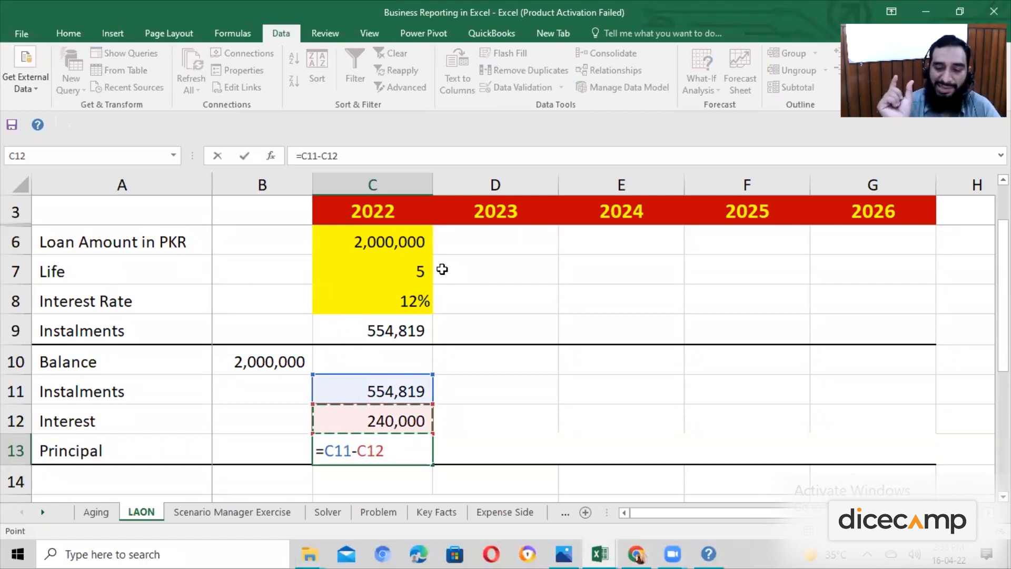
{"action": "key", "text": "Return"}
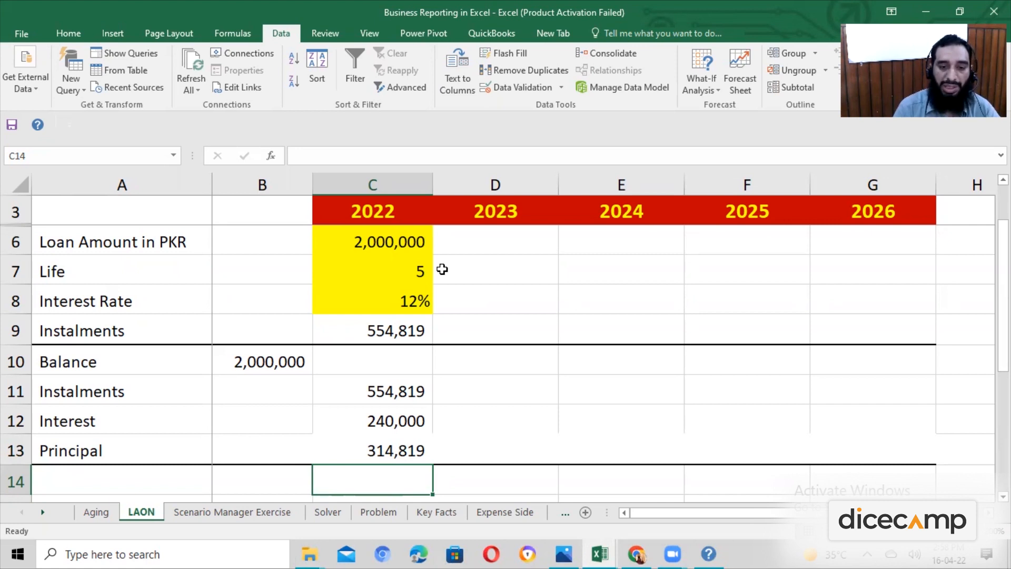
Calculate the 2022 closing balance in C10 as the opening balance minus the principal with the formula =B10-C13.
{"action": "key", "text": "Up"}
{"action": "key", "text": "Up"}
{"action": "key", "text": "Up"}
{"action": "key", "text": "Up"}
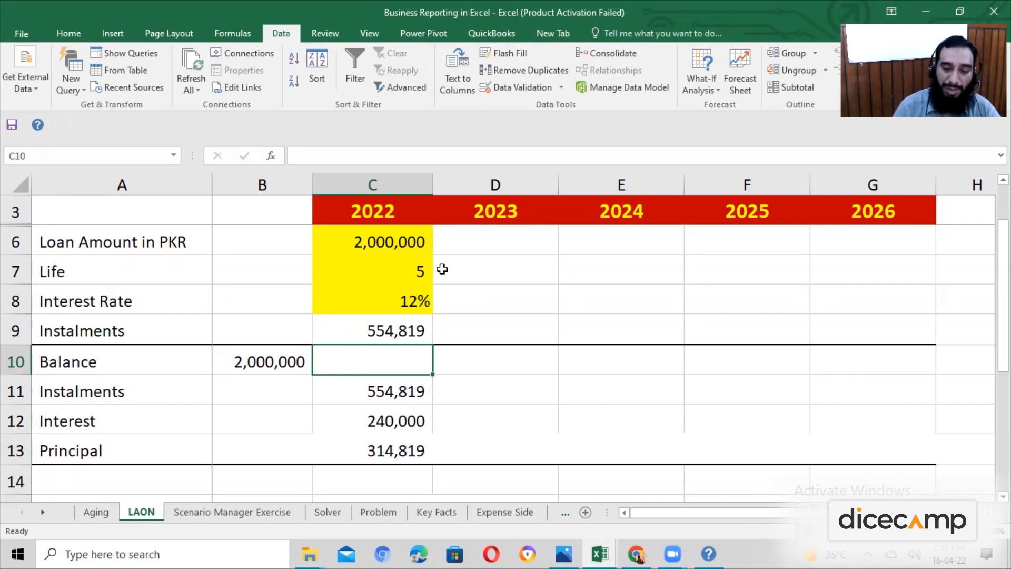
{"action": "type", "text": "="}
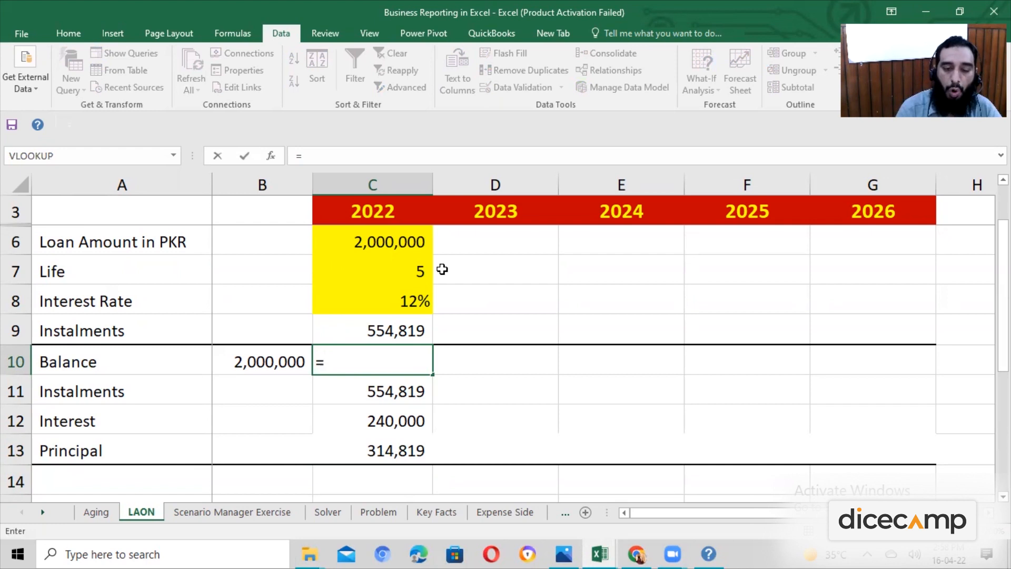
{"action": "key", "text": "Left"}
{"action": "type", "text": "-"}
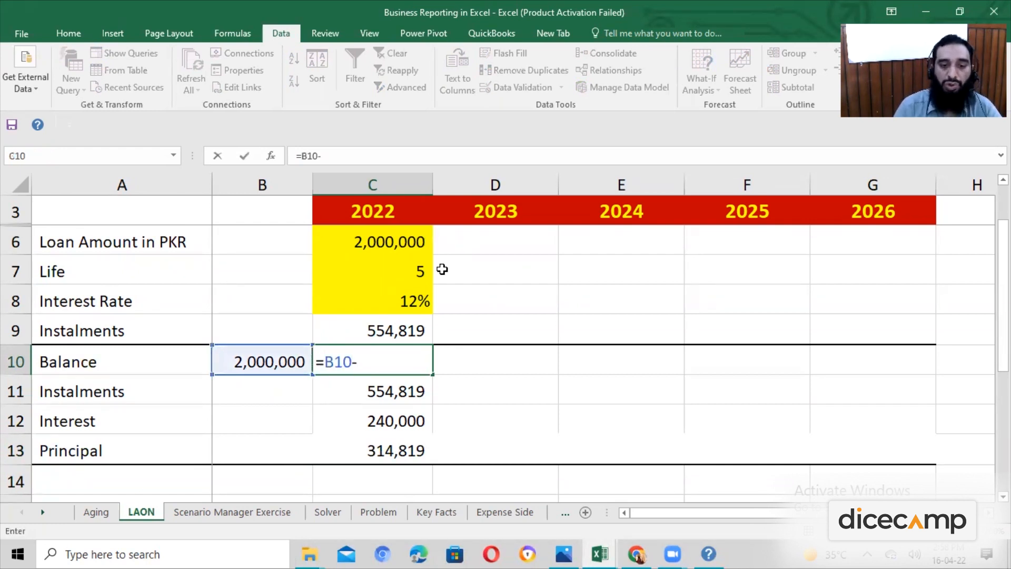
{"action": "key", "text": "Down"}
{"action": "key", "text": "Down"}
{"action": "key", "text": "Down"}
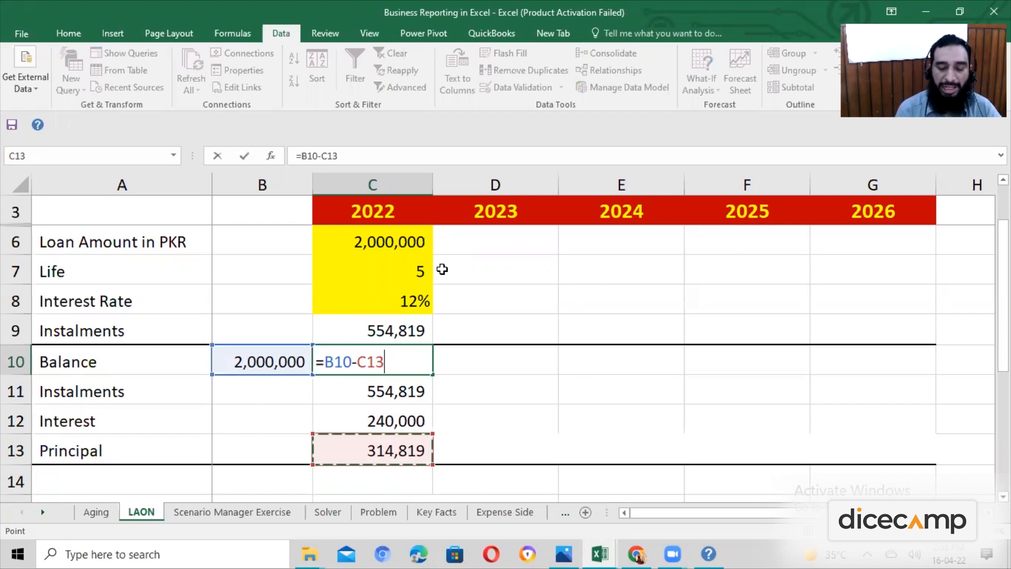
{"action": "key", "text": "Return"}
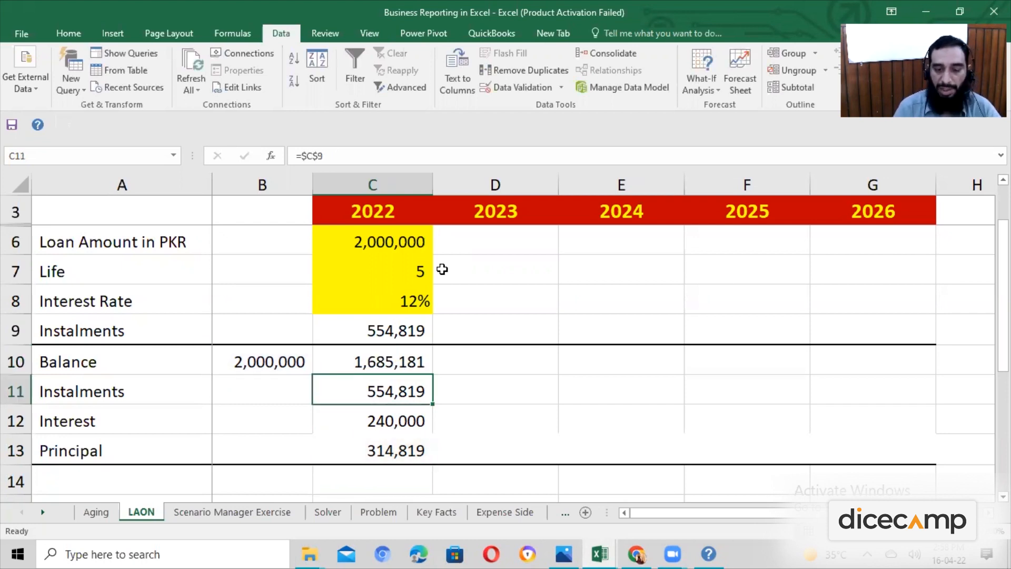
Examine the cell references in the 2022 closing balance formula in C10 and the cells it depends on.
{"action": "key", "text": "Up"}
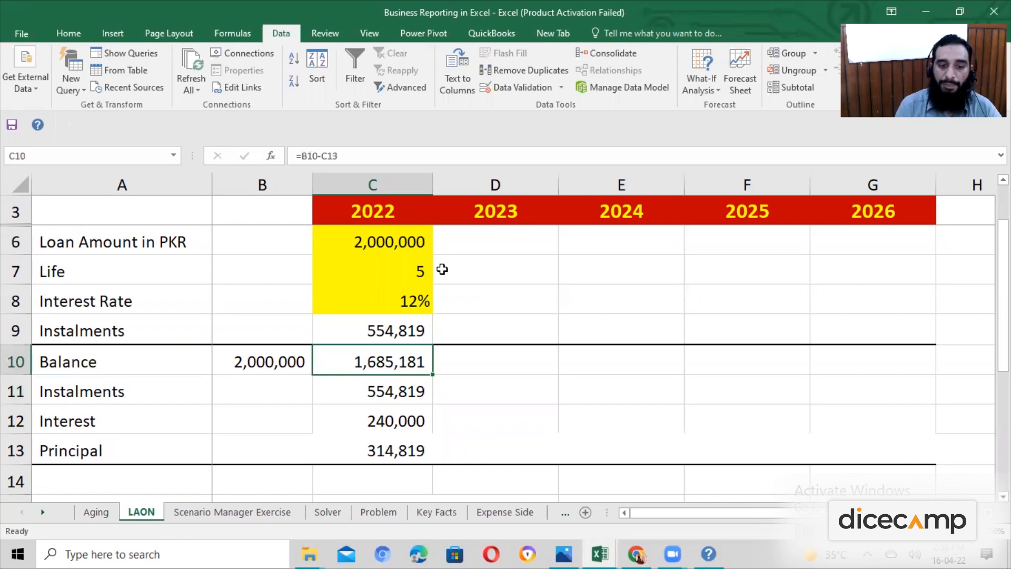
{"action": "key", "text": "Left"}
{"action": "key", "text": "Right"}
{"action": "key", "text": "Down"}
{"action": "key", "text": "Down"}
{"action": "key", "text": "Down"}
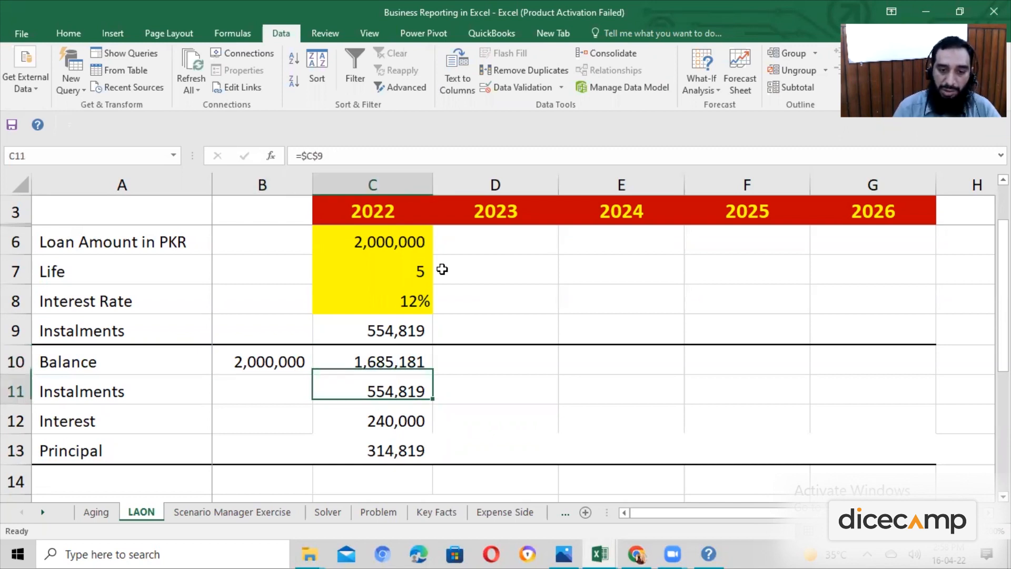
{"action": "key", "text": "Up"}
{"action": "key", "text": "Up"}
{"action": "key", "text": "Up"}
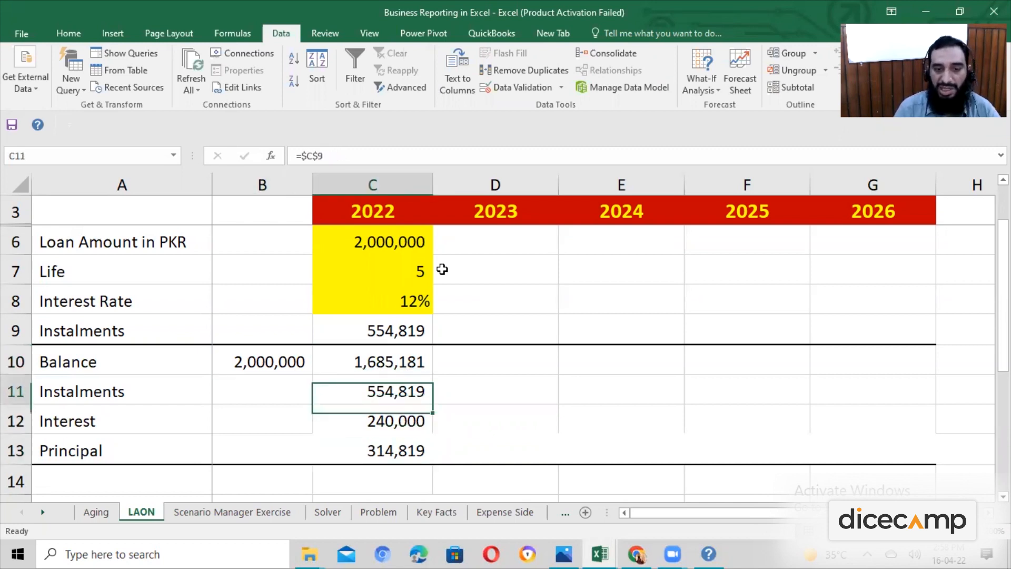
{"action": "key", "text": "F2"}
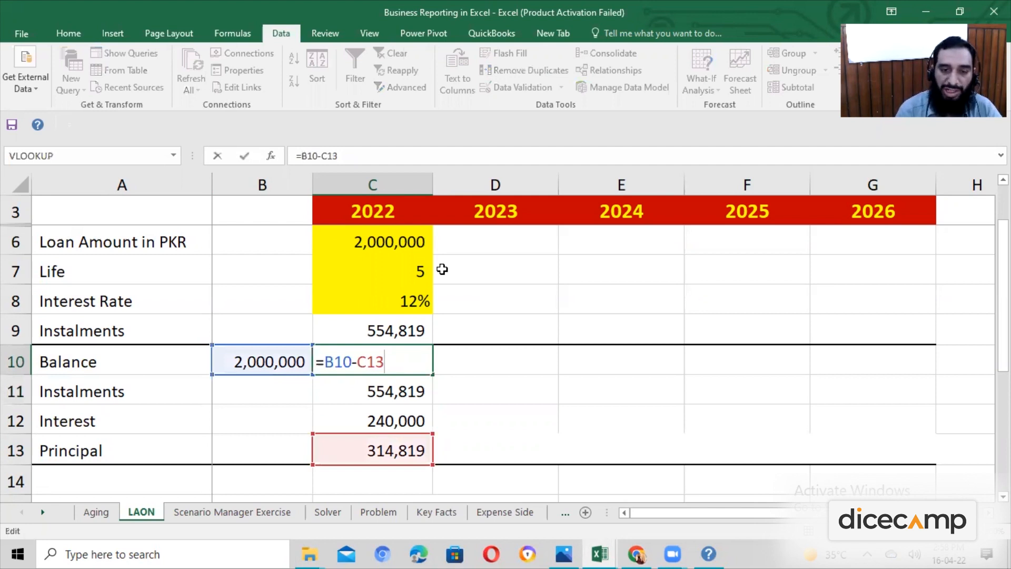
{"action": "key", "text": "Escape"}
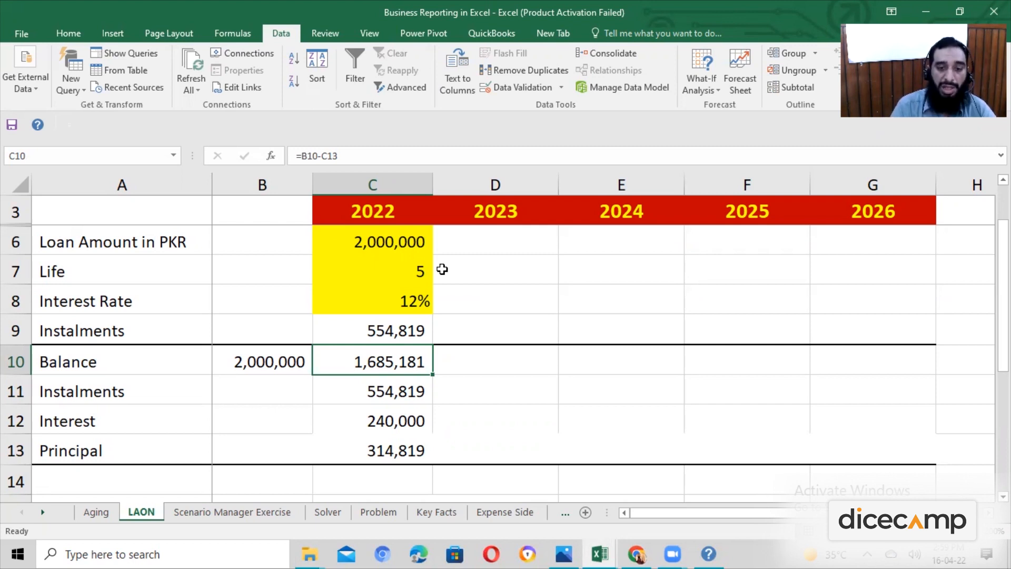
Copy the 2022 balance, instalment, interest and principal formulas from C10:C13 to D10:G13 for 2023 through 2026.
{"action": "key", "text": "shift+Down"}
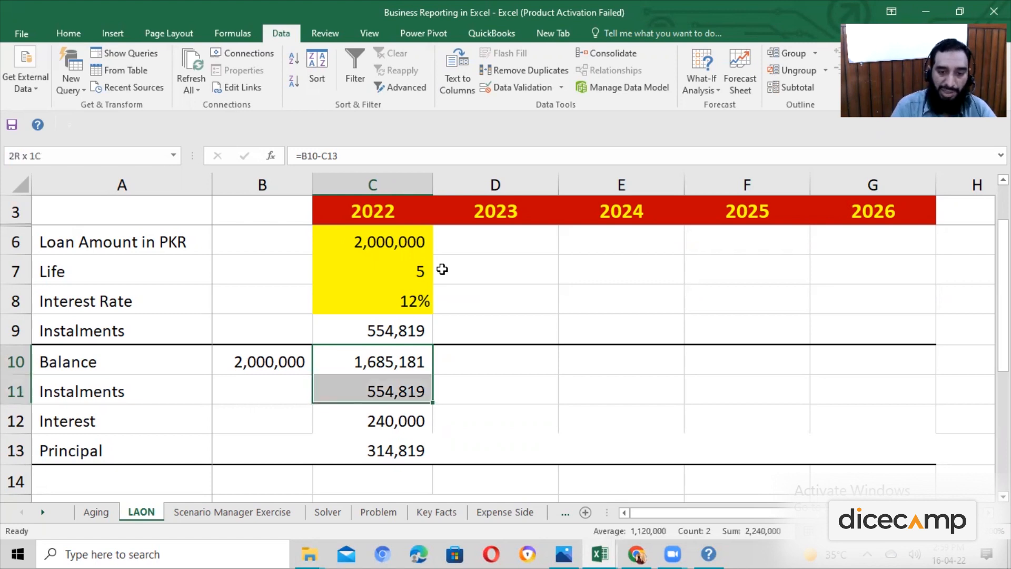
{"action": "key", "text": "shift+Down"}
{"action": "key", "text": "shift+Down"}
{"action": "key", "text": "shift+Up"}
{"action": "key", "text": "ctrl+c"}
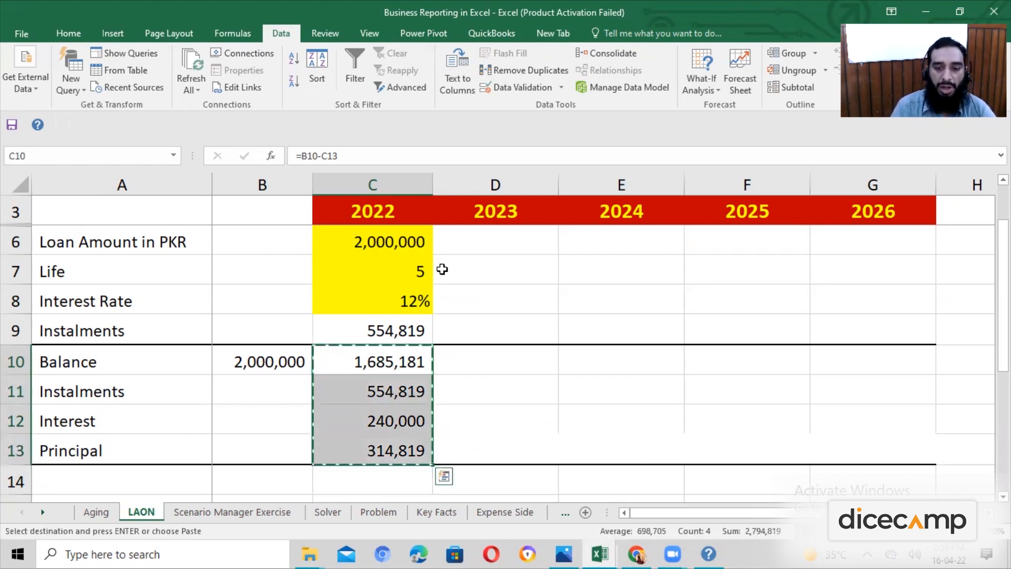
{"action": "key", "text": "Right"}
{"action": "key", "text": "shift+Right"}
{"action": "key", "text": "shift+Right"}
{"action": "key", "text": "shift+Right"}
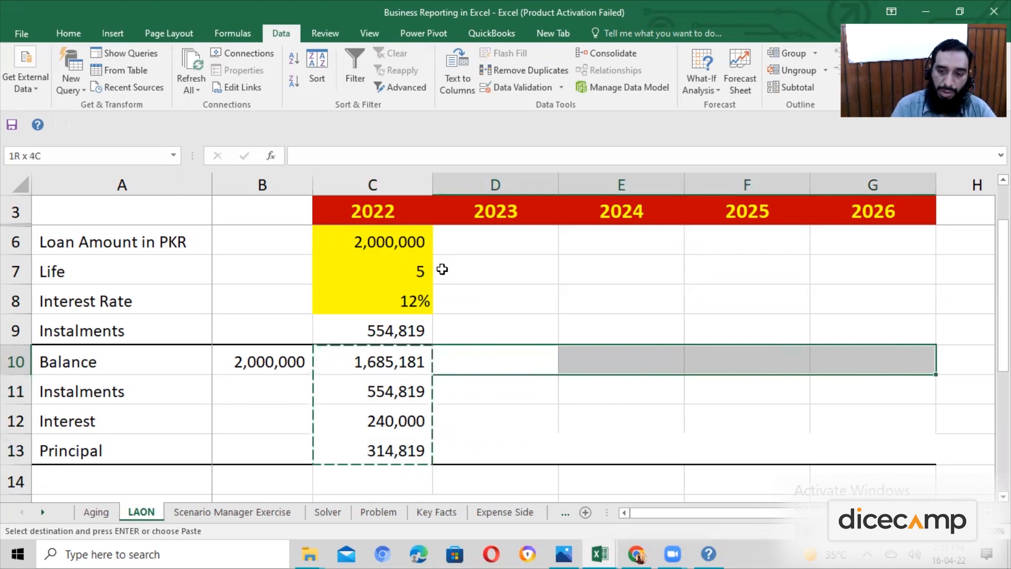
{"action": "key", "text": "shift+Down"}
{"action": "key", "text": "shift+Down"}
{"action": "key", "text": "shift+Down"}
{"action": "key", "text": "ctrl+v"}
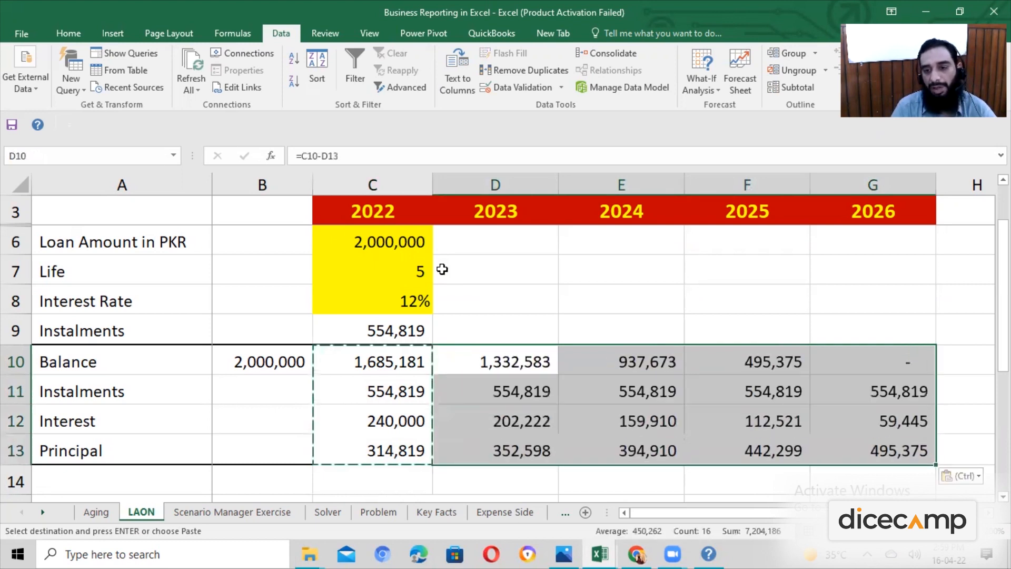
{"action": "key", "text": "Escape"}
Set the loan amount in C6 to 5,000,000.
{"action": "key", "text": "Left"}
{"action": "key", "text": "Up"}
{"action": "key", "text": "Up"}
{"action": "key", "text": "Up"}
{"action": "key", "text": "Up"}
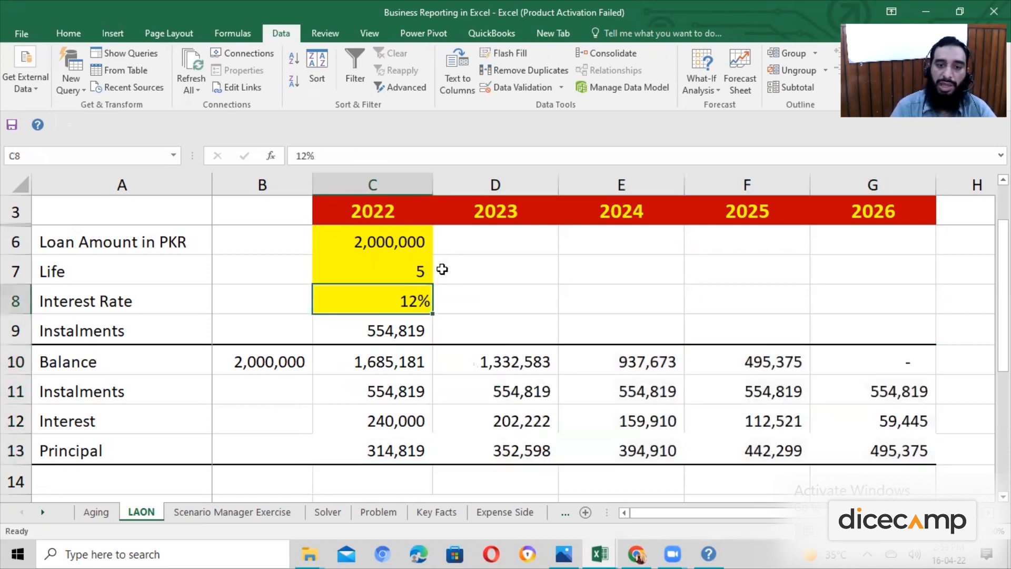
{"action": "type", "text": "5"}
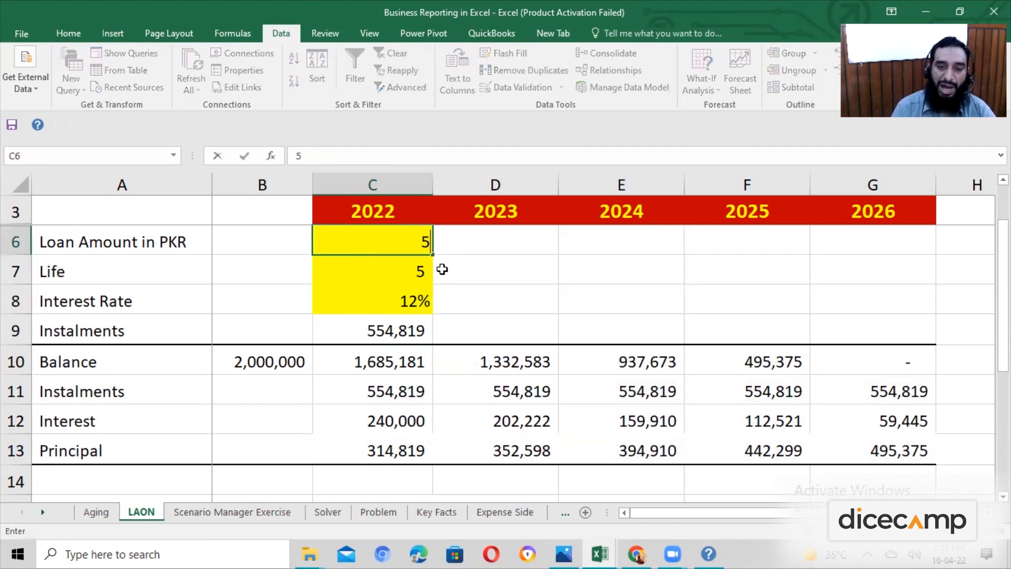
{"action": "type", "text": ",000,00000000"}
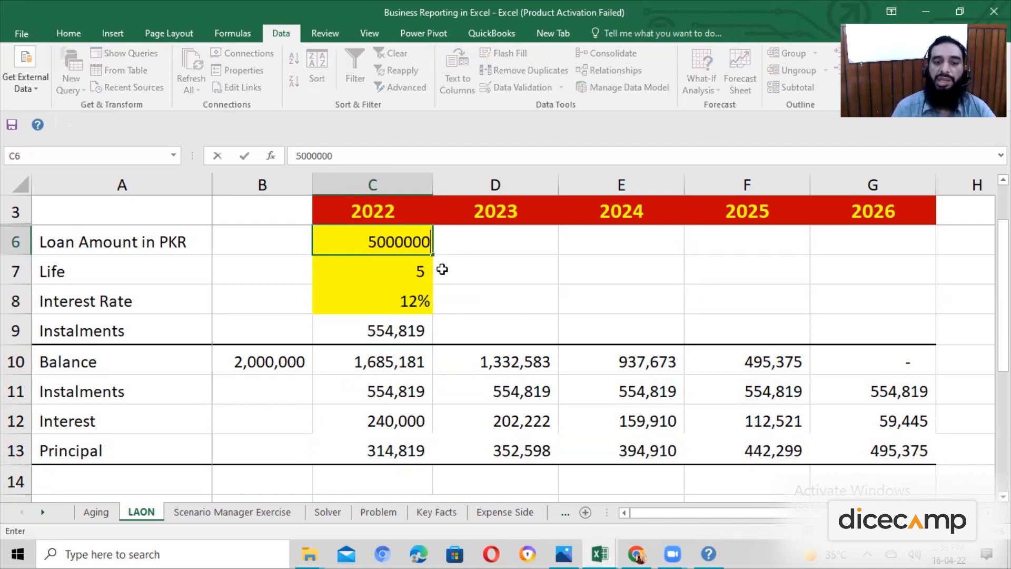
{"action": "key", "text": "Return"}
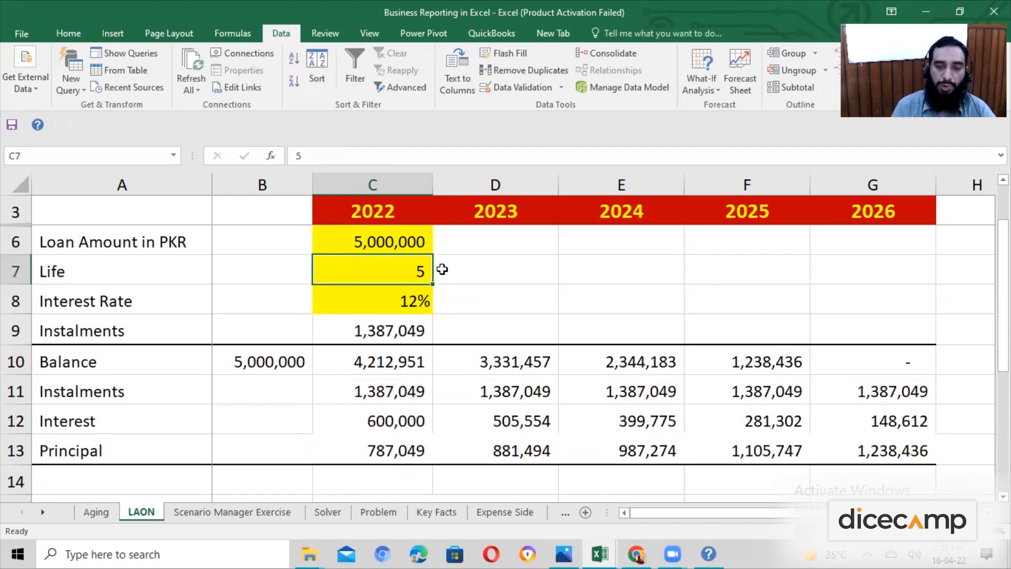
Set the interest rate in C8 to 13%.
{"action": "key", "text": "Down"}
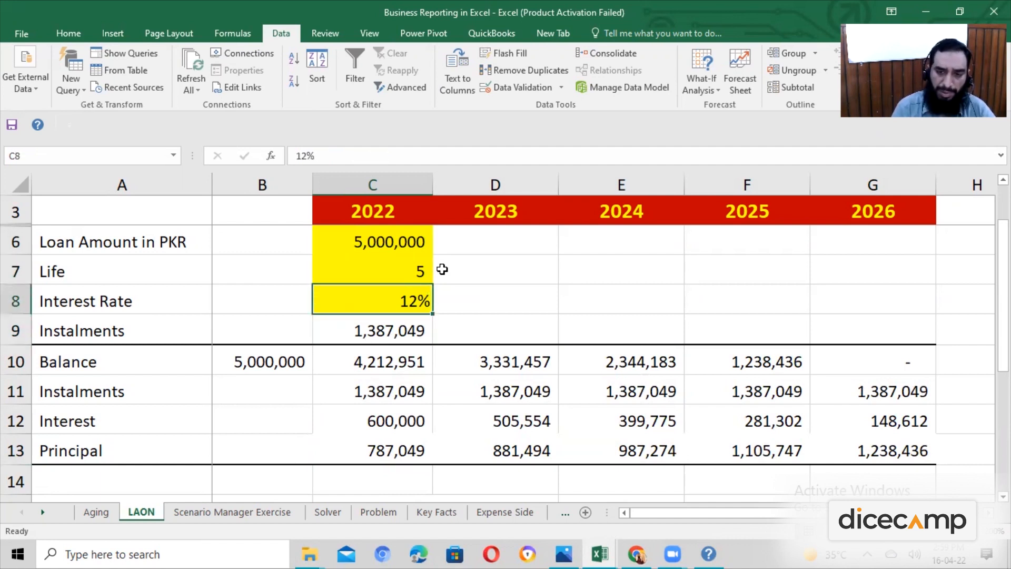
{"action": "type", "text": "13"}
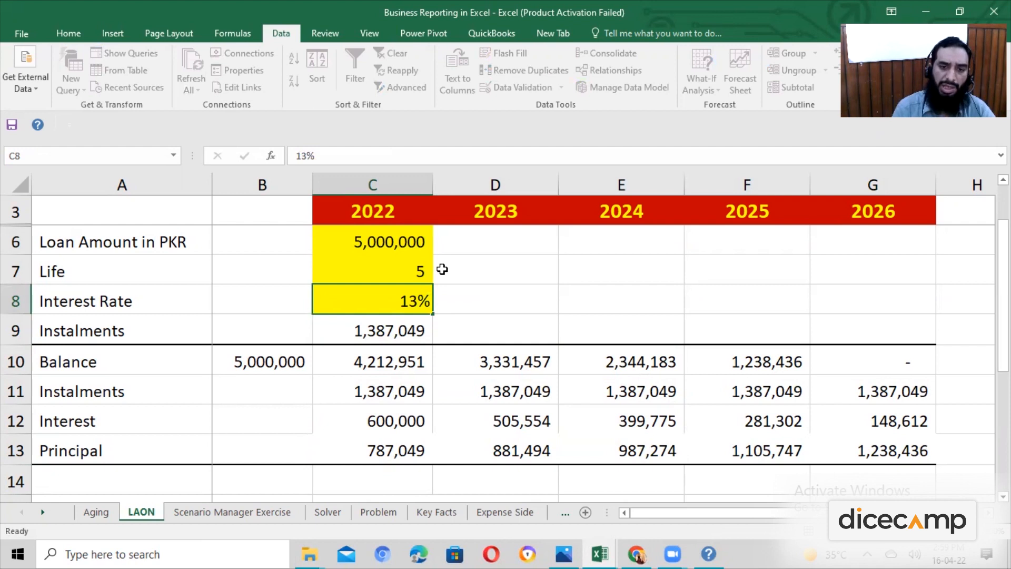
{"action": "key", "text": "Return"}
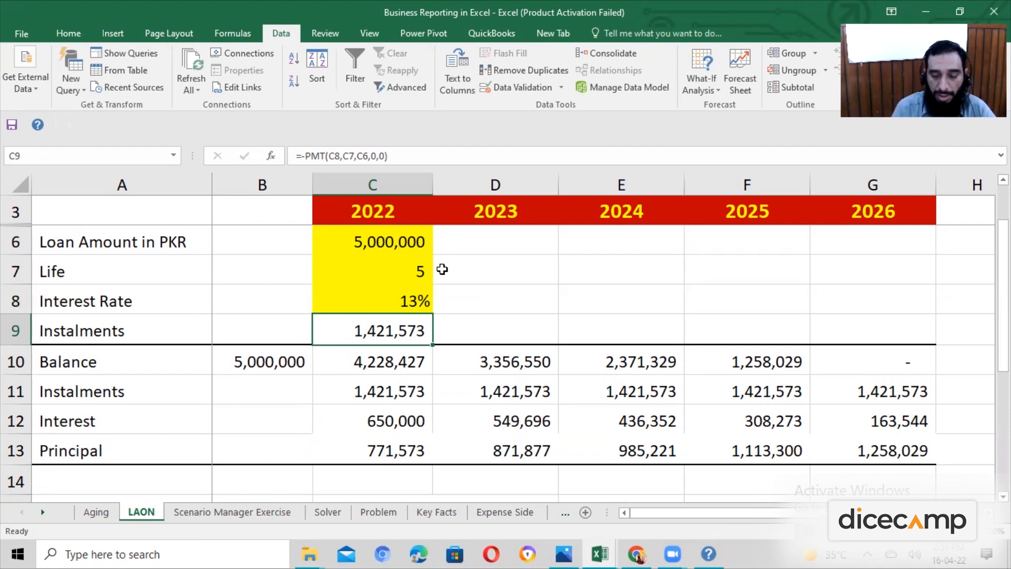
Examine the 2022 balance, instalment and interest formulas in C10 to C12 and the neighbouring 2023 cells.
{"action": "key", "text": "Down"}
{"action": "key", "text": "Right"}
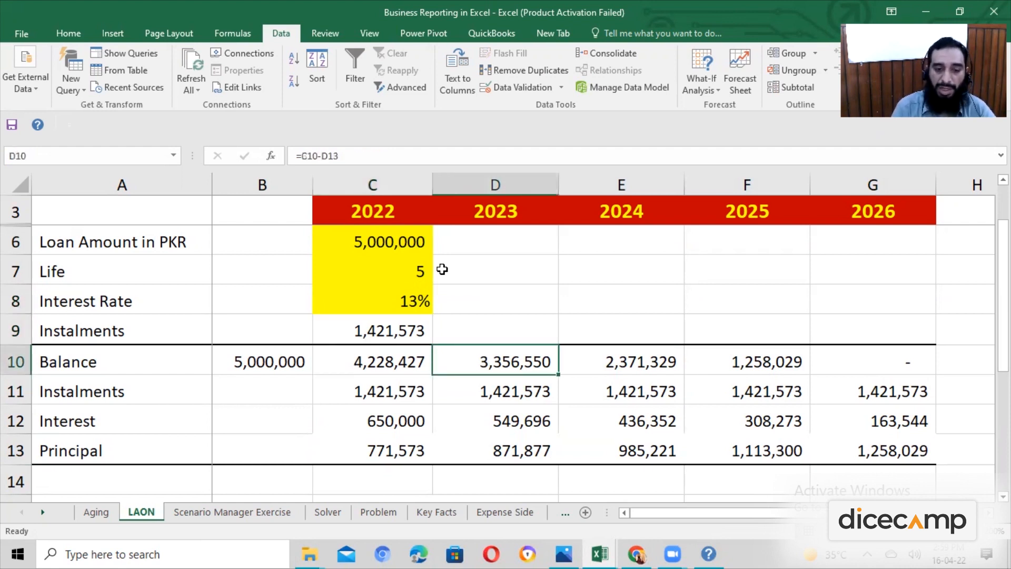
{"action": "key", "text": "Left"}
{"action": "key", "text": "F2"}
{"action": "key", "text": "Escape"}
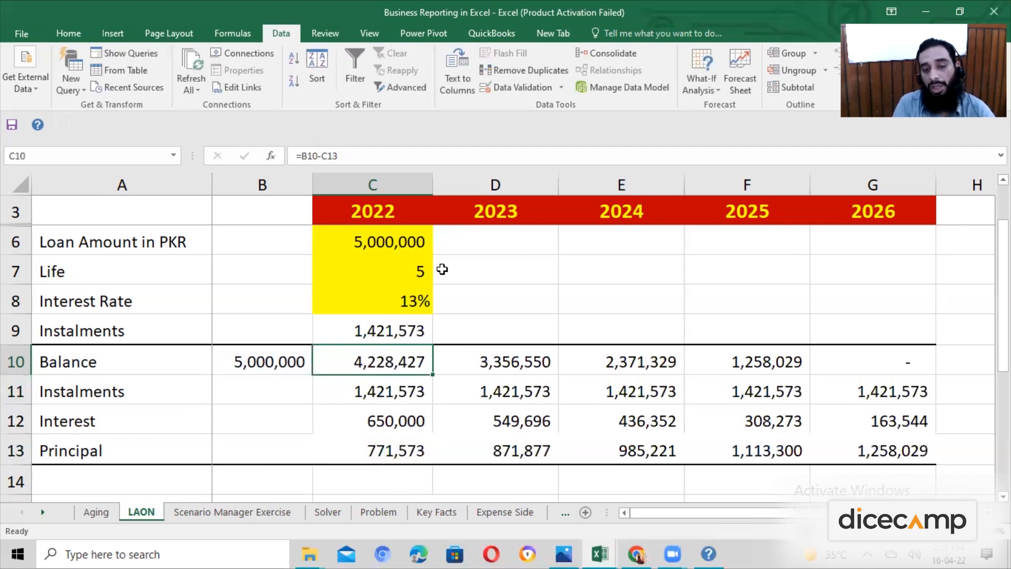
{"action": "key", "text": "Down"}
{"action": "key", "text": "F2"}
{"action": "key", "text": "Return"}
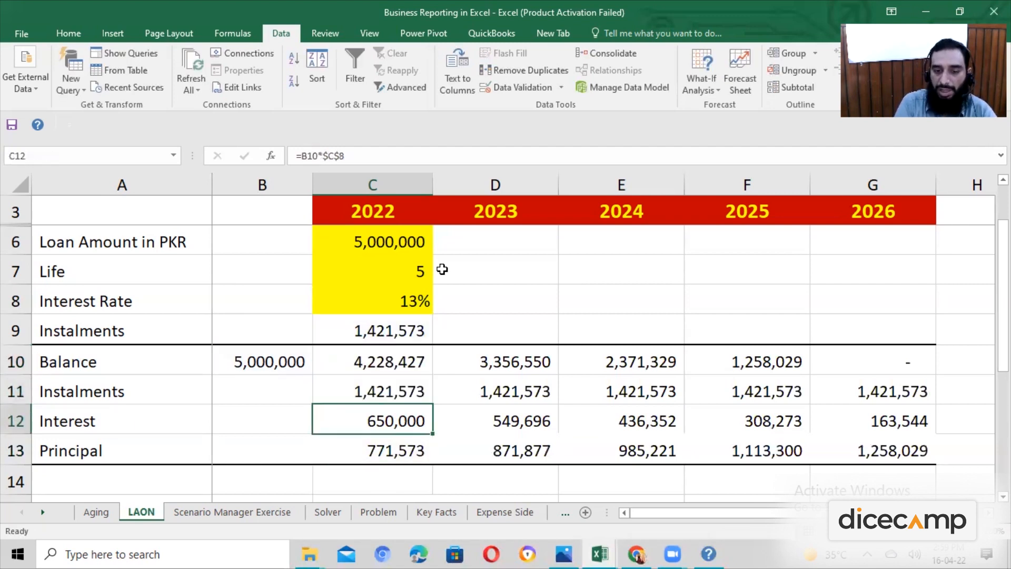
{"action": "key", "text": "Right"}
{"action": "key", "text": "Up"}
{"action": "key", "text": "Right"}
{"action": "key", "text": "Left"}
{"action": "key", "text": "Left"}
Reduce the loan amount in C6 to 500,000.
{"action": "key", "text": "Up"}
{"action": "key", "text": "Up"}
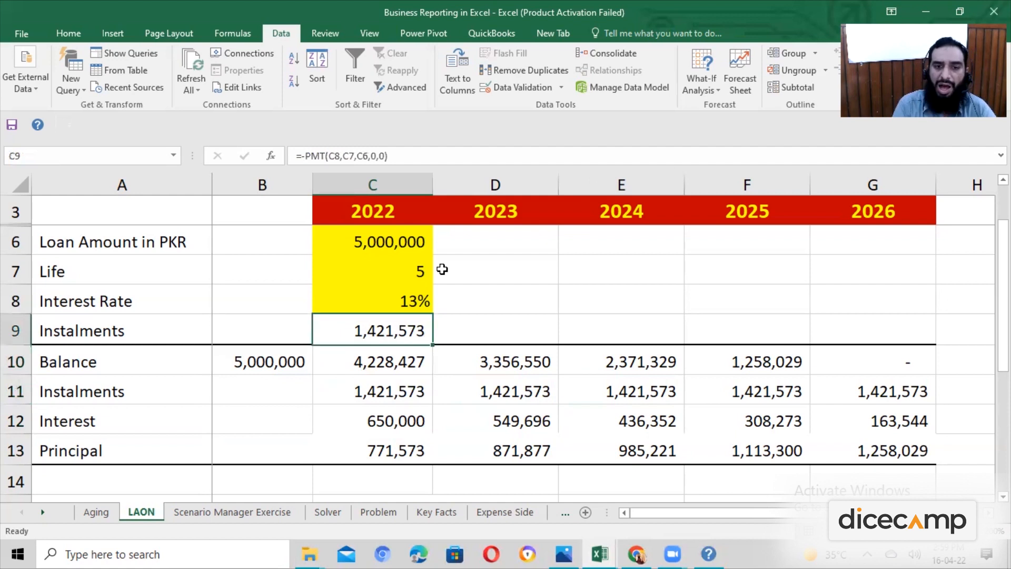
{"action": "key", "text": "Up"}
{"action": "key", "text": "Up"}
{"action": "key", "text": "Up"}
{"action": "key", "text": "F2"}
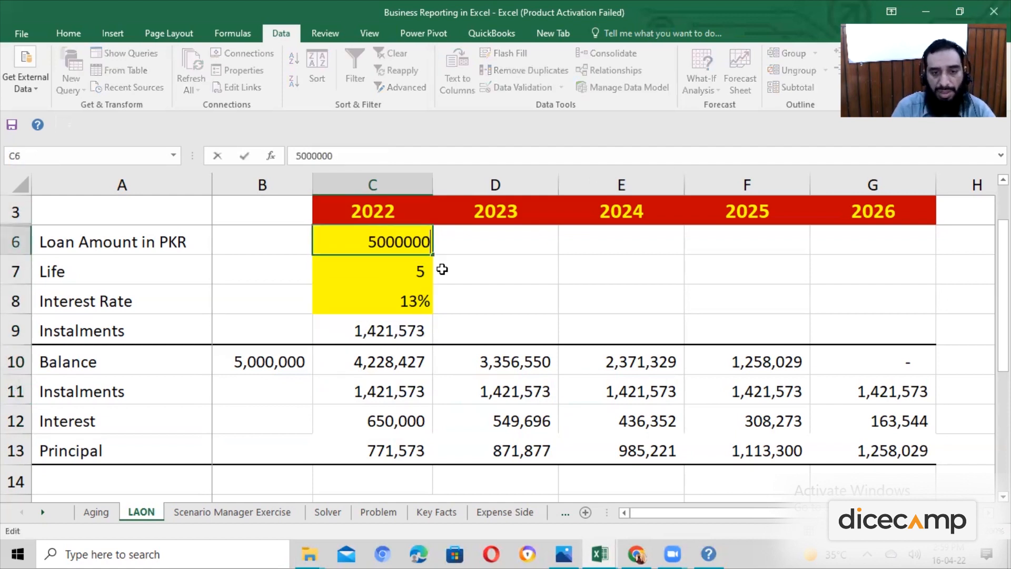
{"action": "key", "text": "BackSpace"}
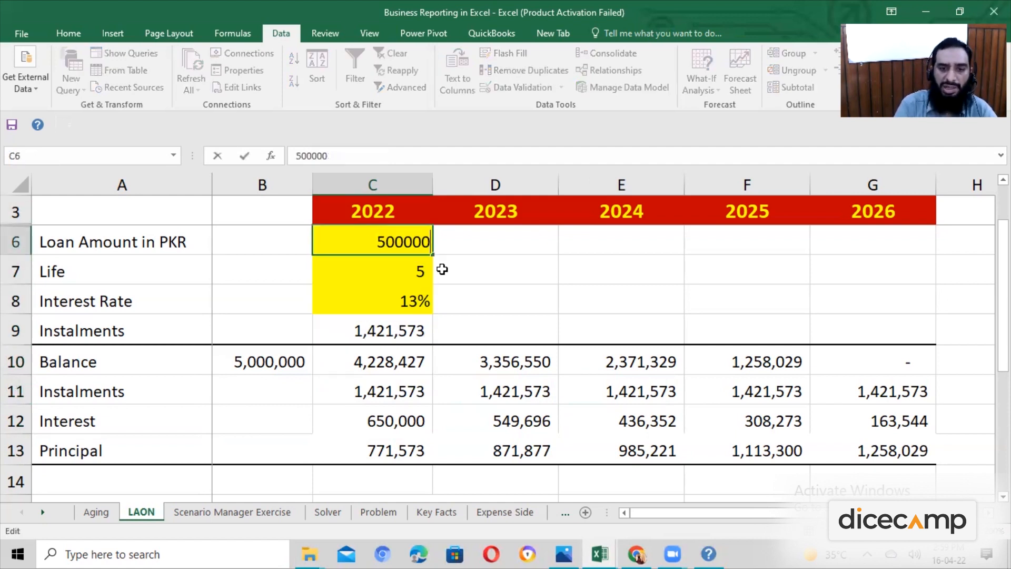
{"action": "key", "text": "Return"}
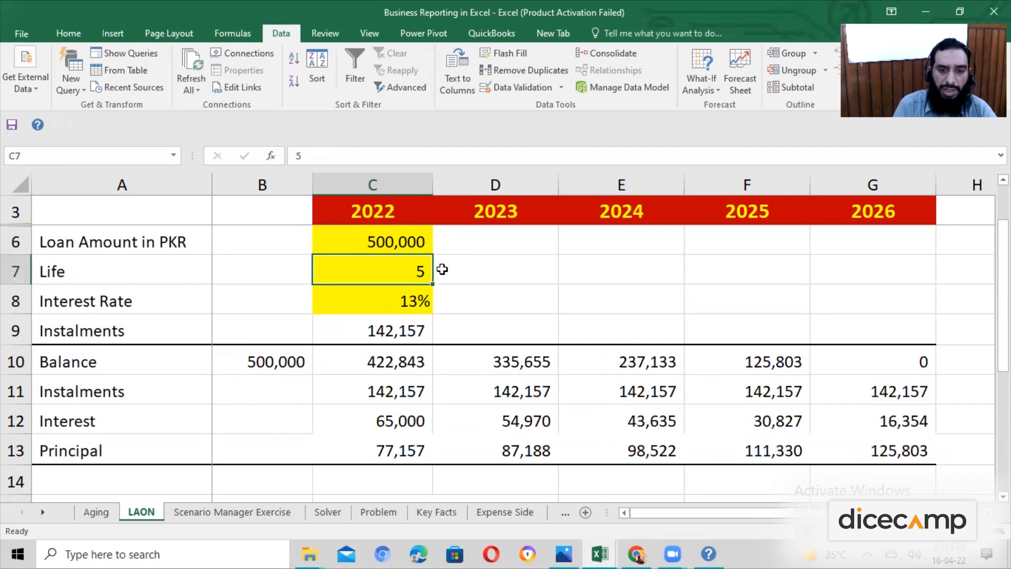
Set the interest rate in C8 to 10%.
{"action": "key", "text": "Return"}
{"action": "type", "text": "10"}
{"action": "key", "text": "Return"}
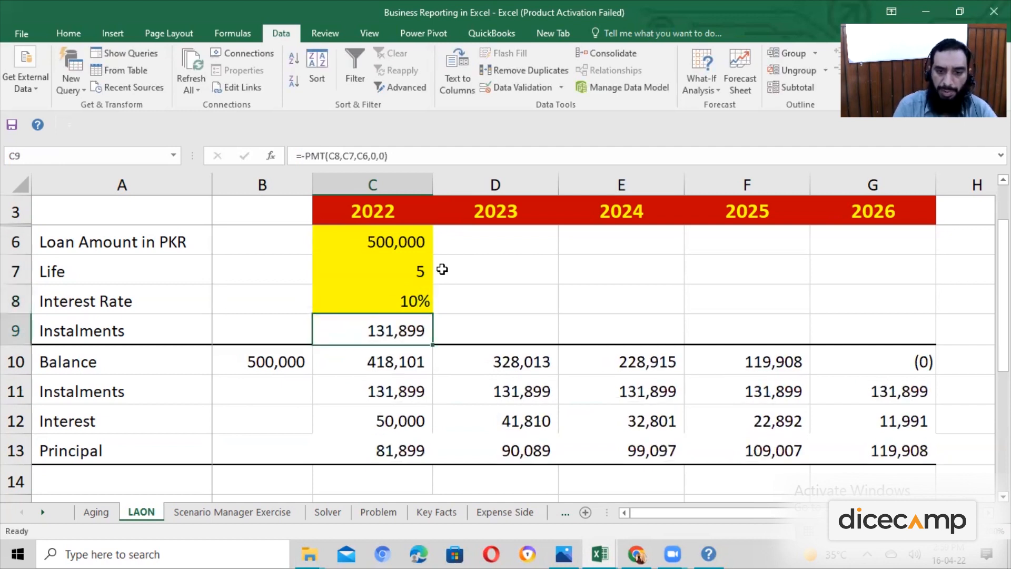